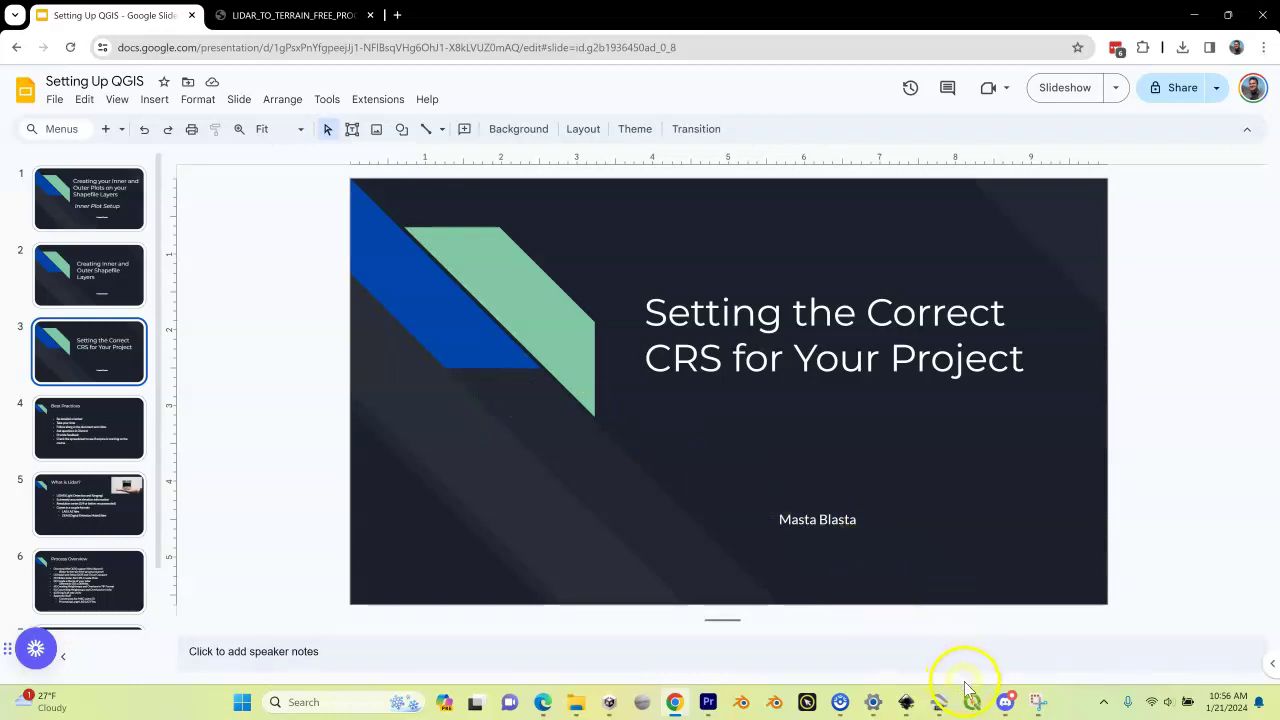
Review the Inner Plot Setup steps on page 12 of the LIDAR to Terrain PDF, then return to QGIS
click(300, 16)
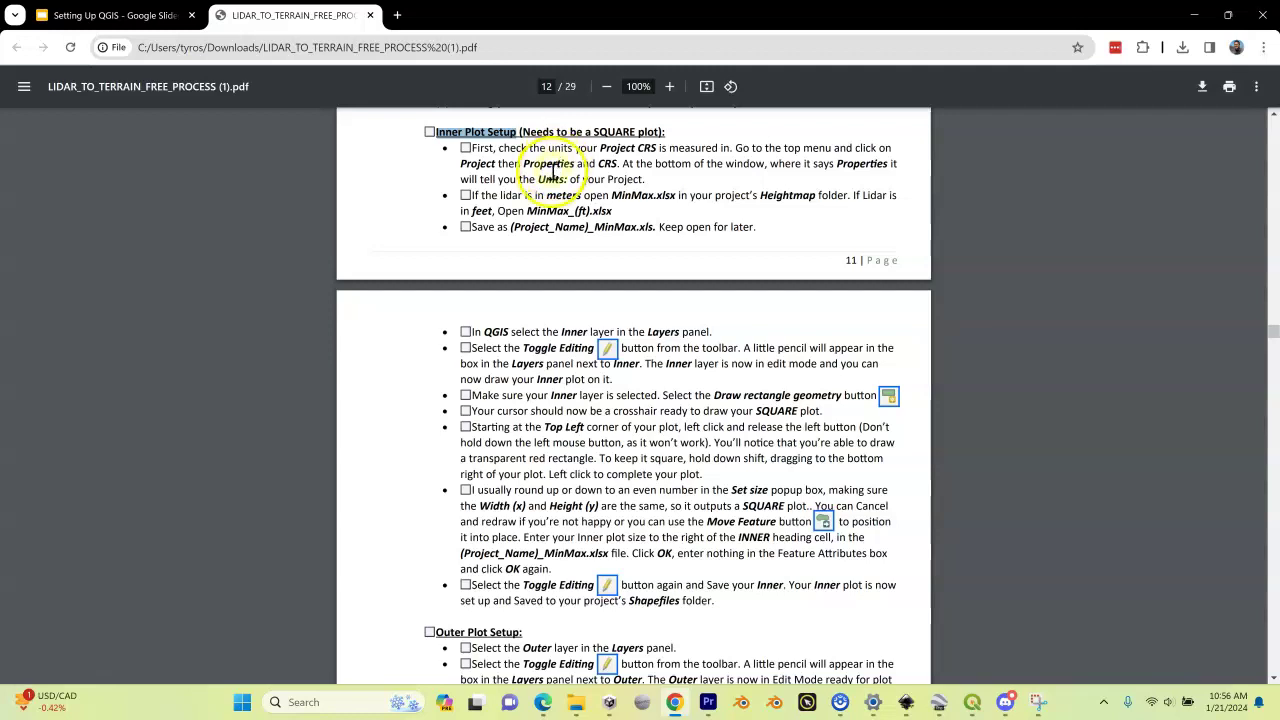
click(976, 702)
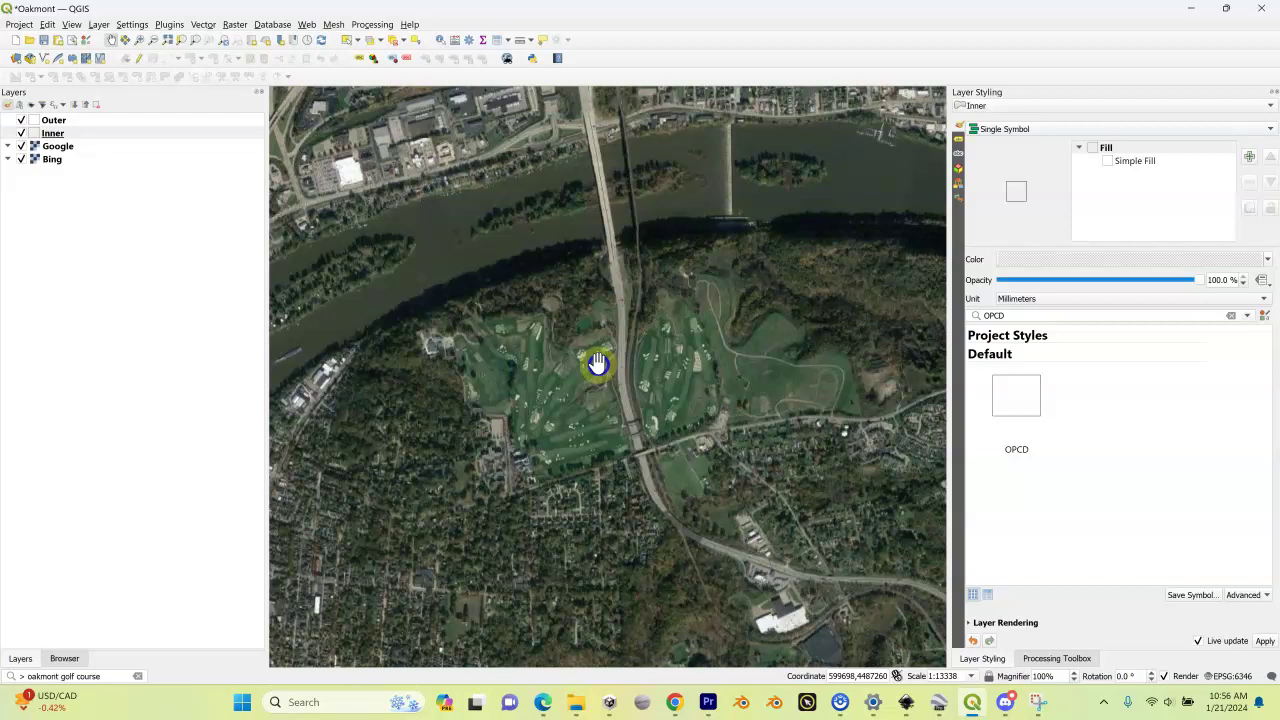
Check in Project Properties that the CRS is NAD83(2011) / UTM zone 17N with units in meters
click(19, 25)
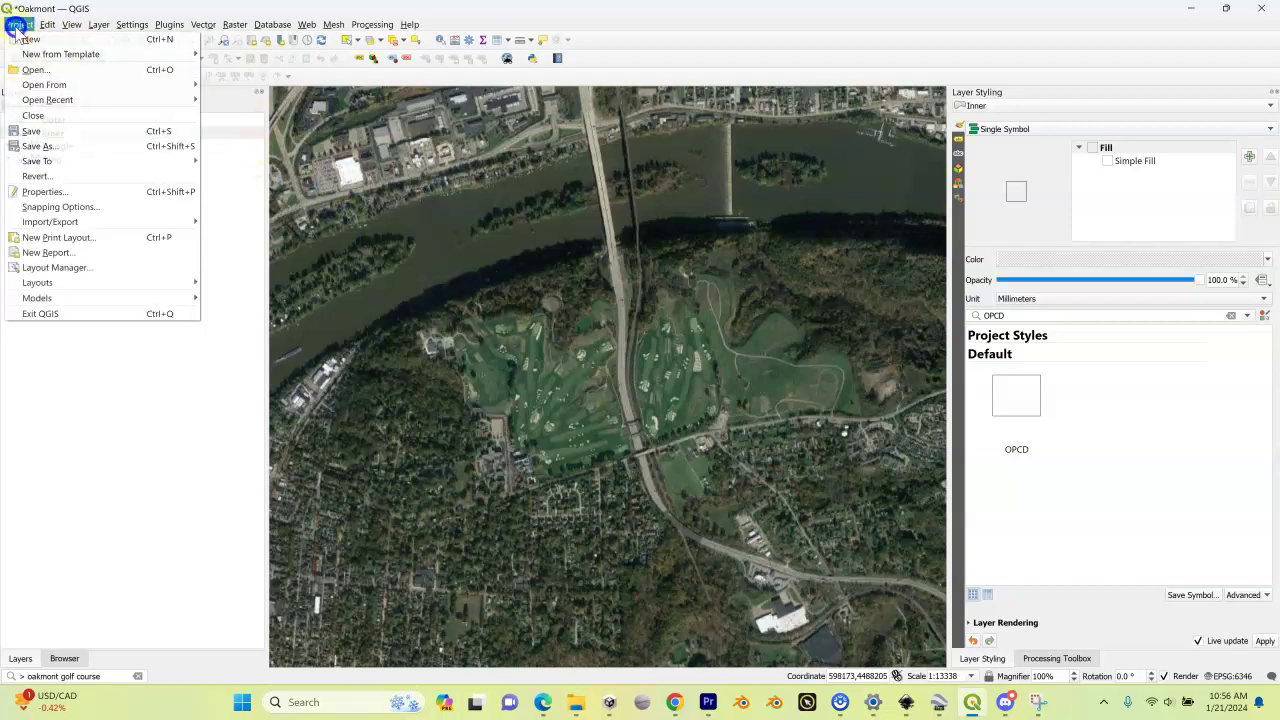
click(55, 206)
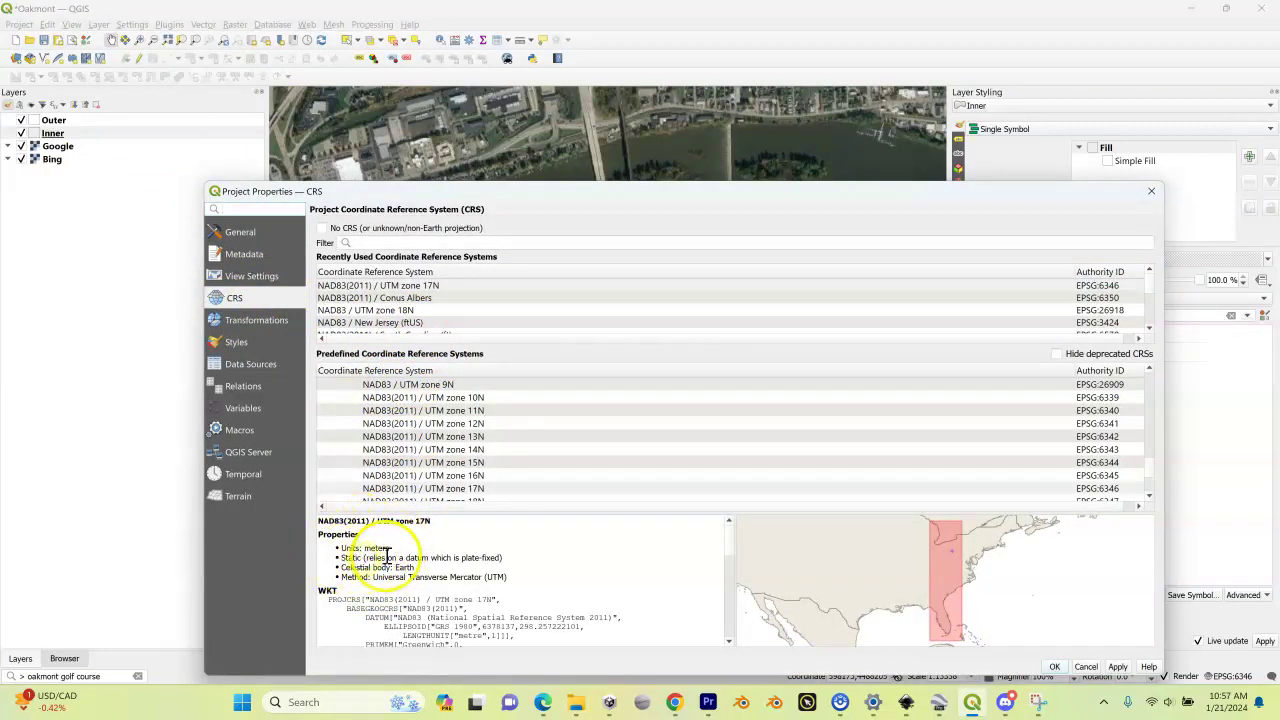
drag(389, 548, 336, 546)
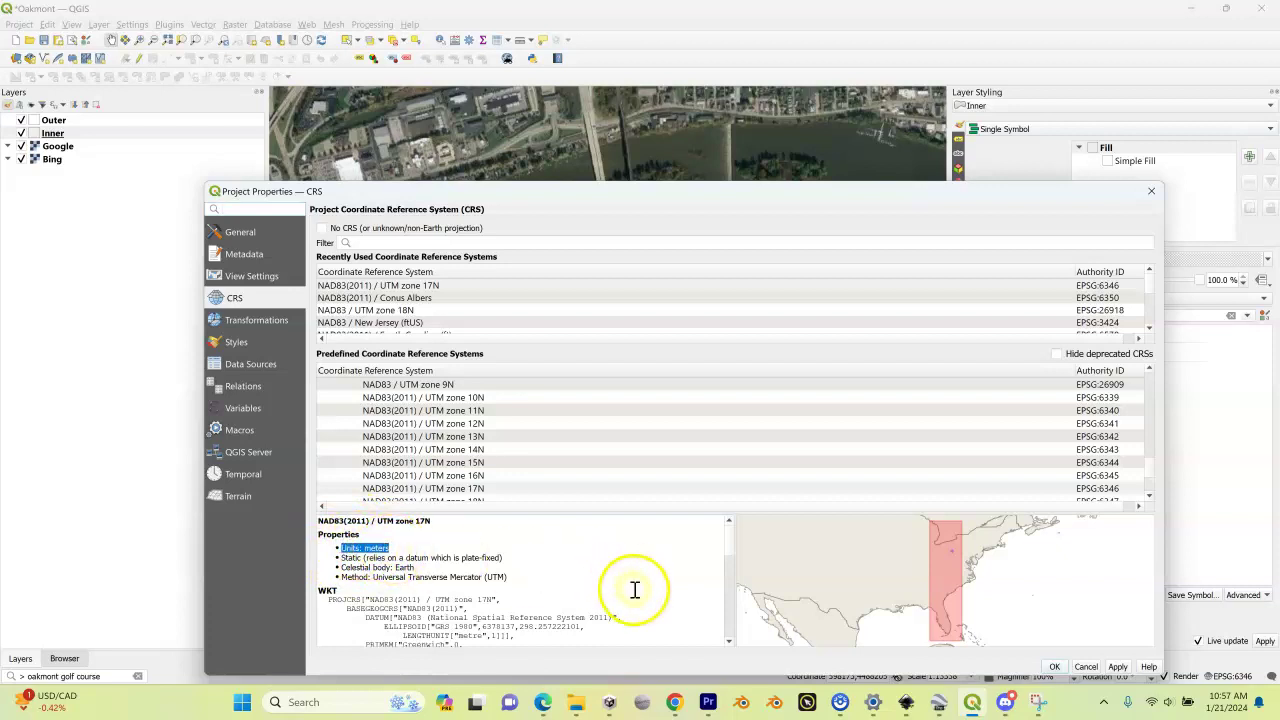
Browse to Oakmont Lidar > Oakmont > Heightmap and open MinMax_ft.xlsx in Excel
click(594, 703)
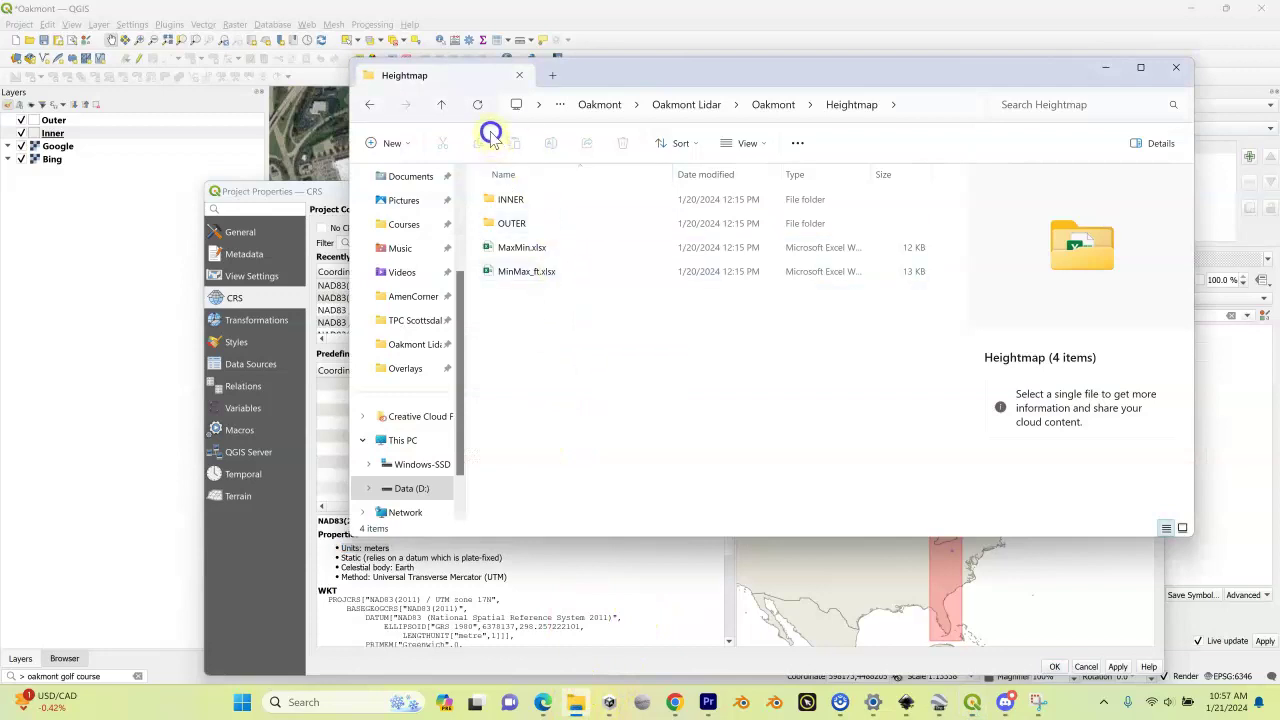
click(441, 104)
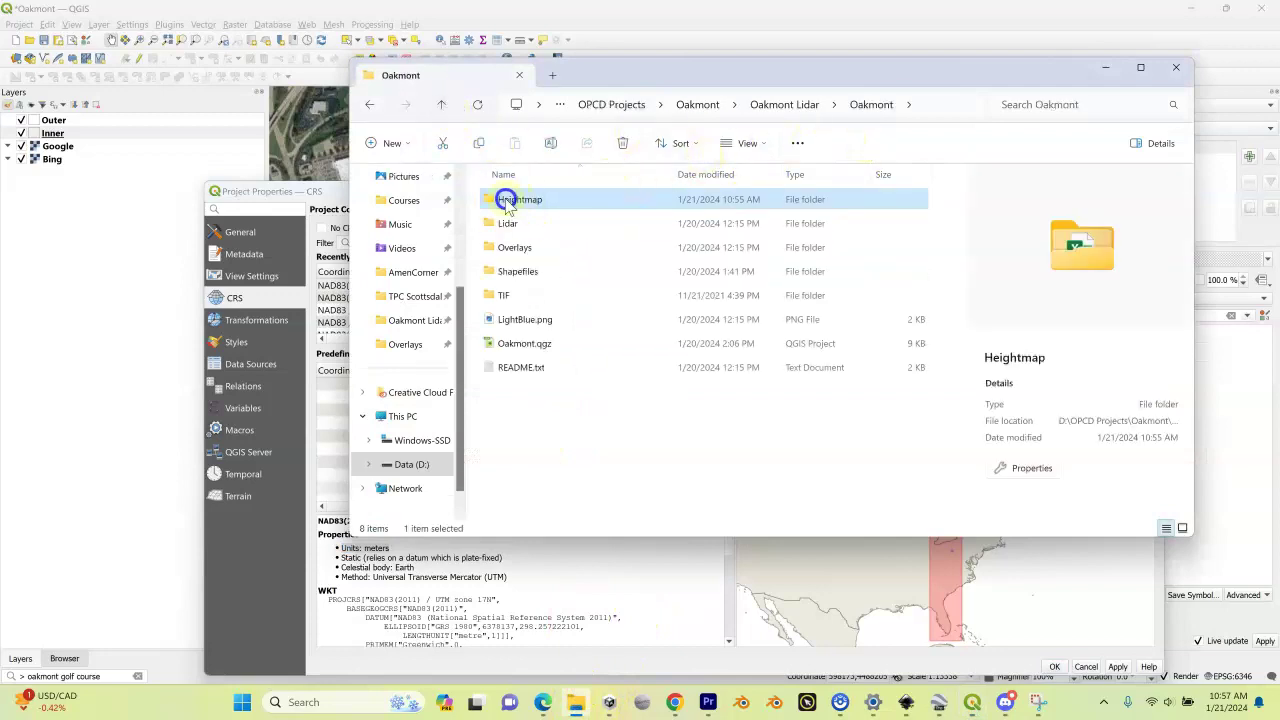
click(523, 200)
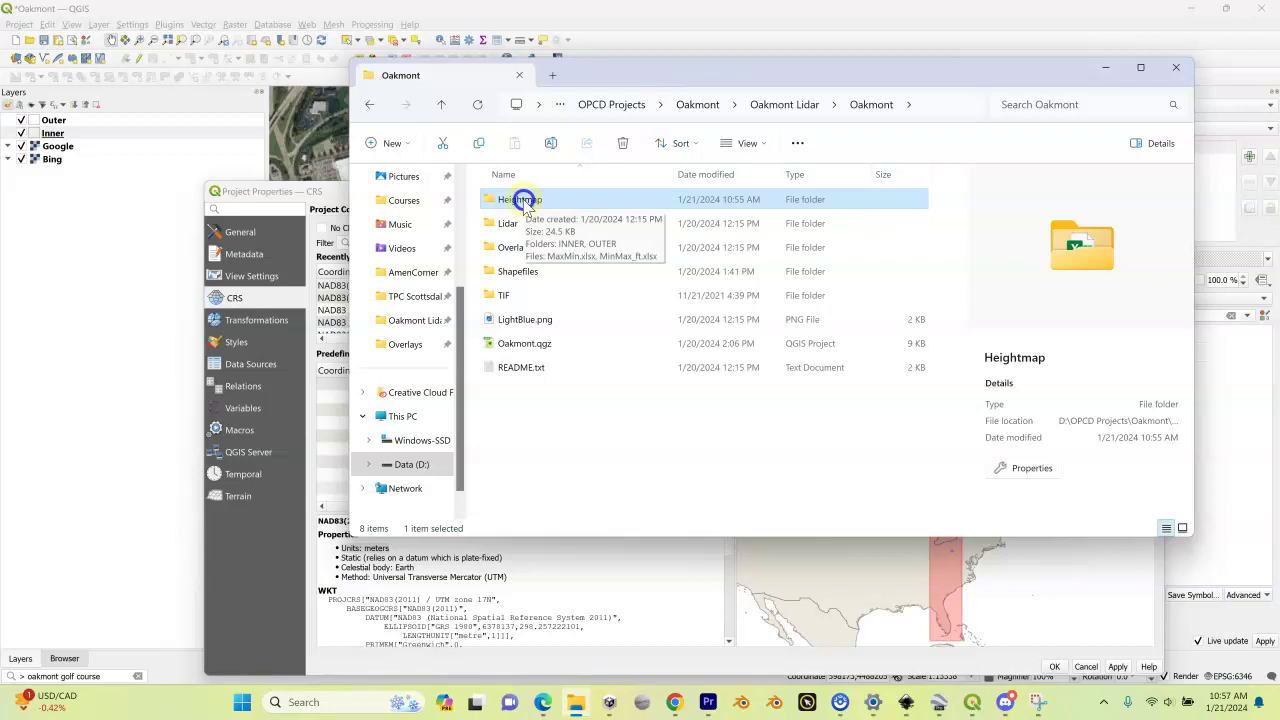
click(441, 104)
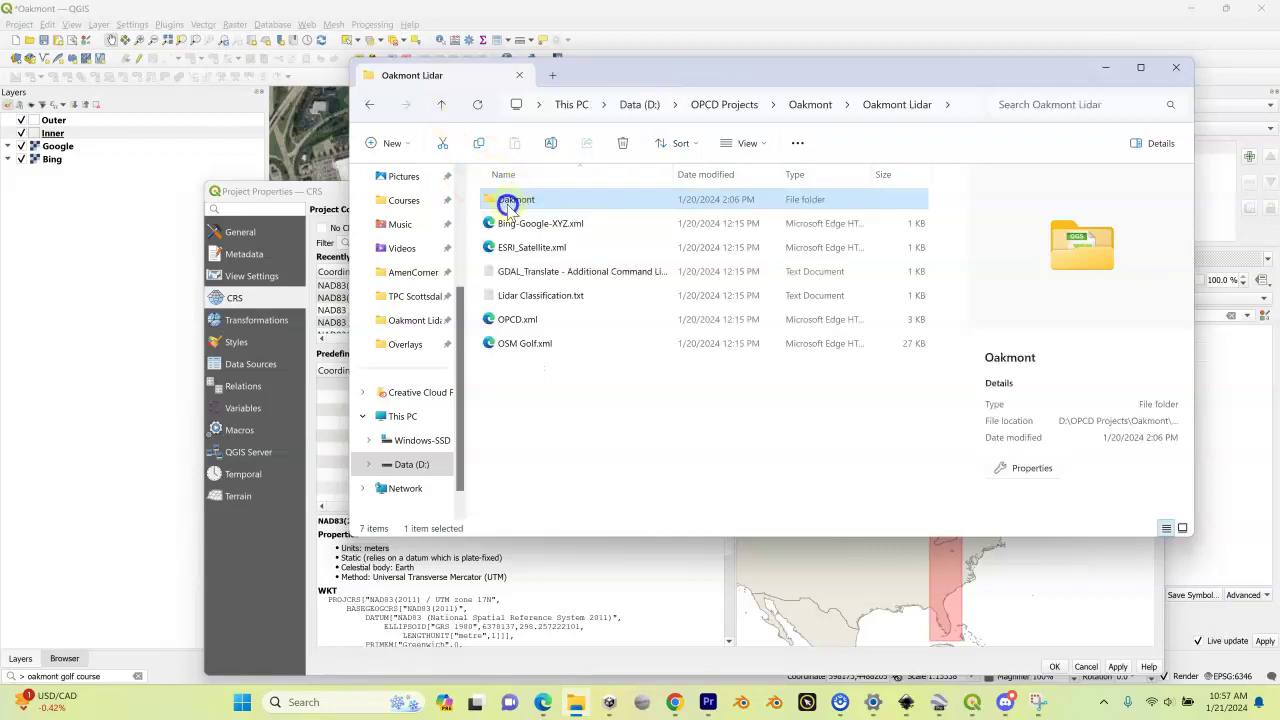
click(441, 104)
double_click(528, 204)
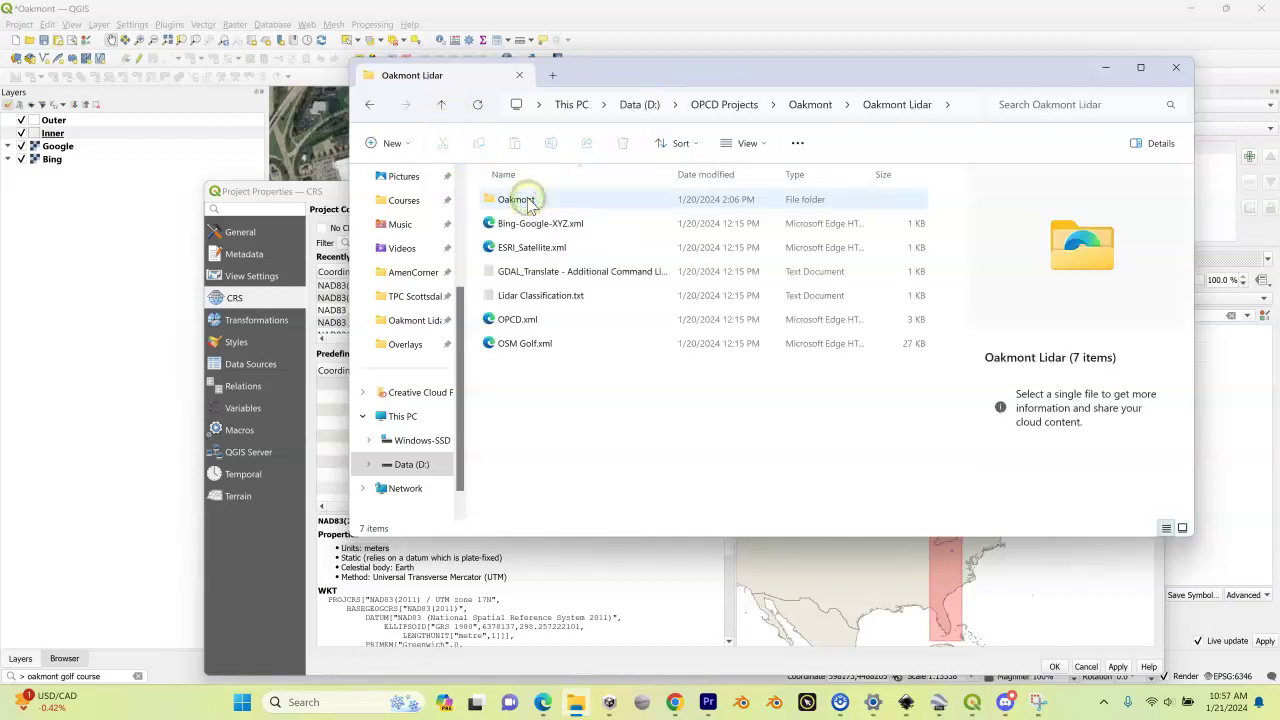
double_click(528, 200)
double_click(528, 201)
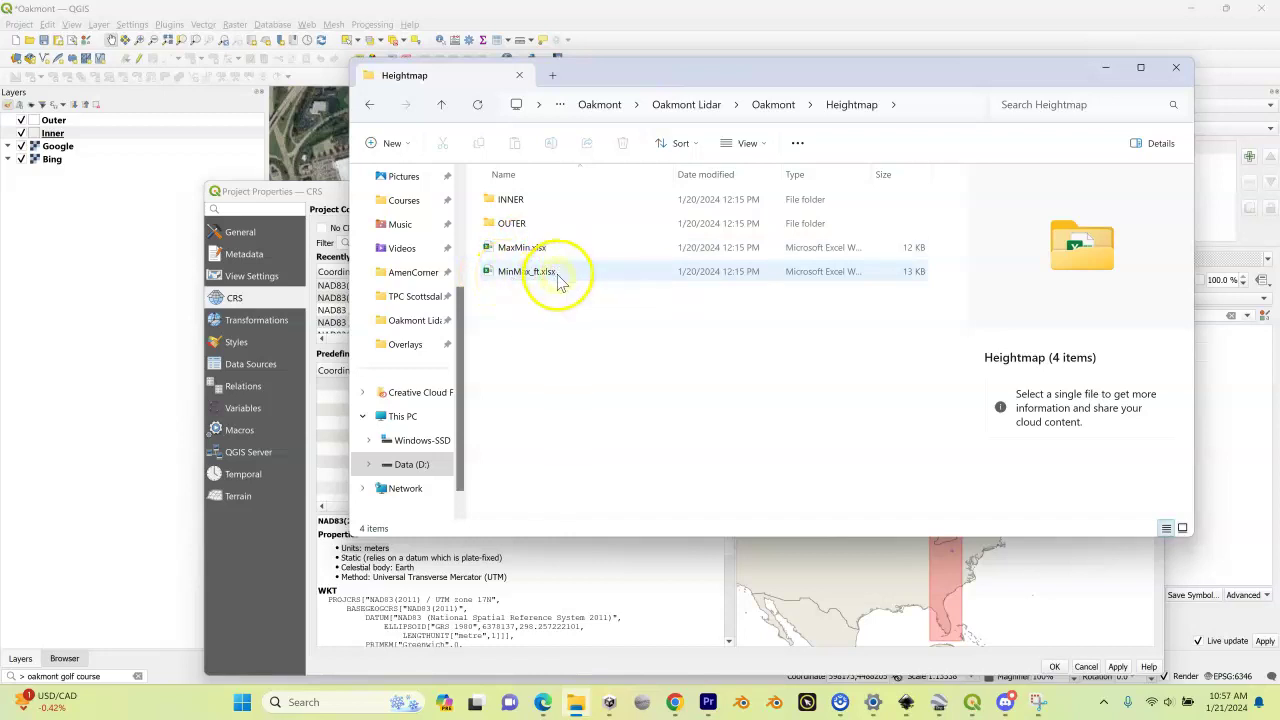
click(522, 275)
double_click(522, 275)
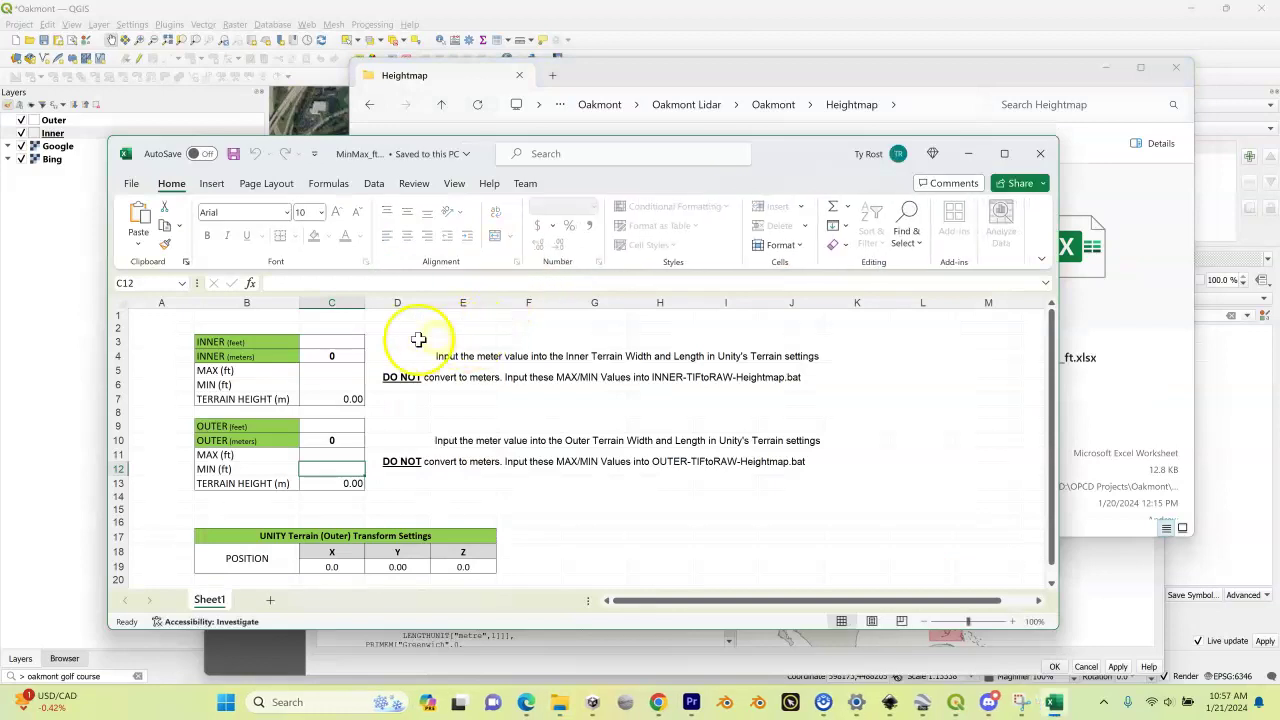
Select C3 beside INNER in MinMax_ft, then open MaxMin.xlsx from the Heightmap folder
click(335, 342)
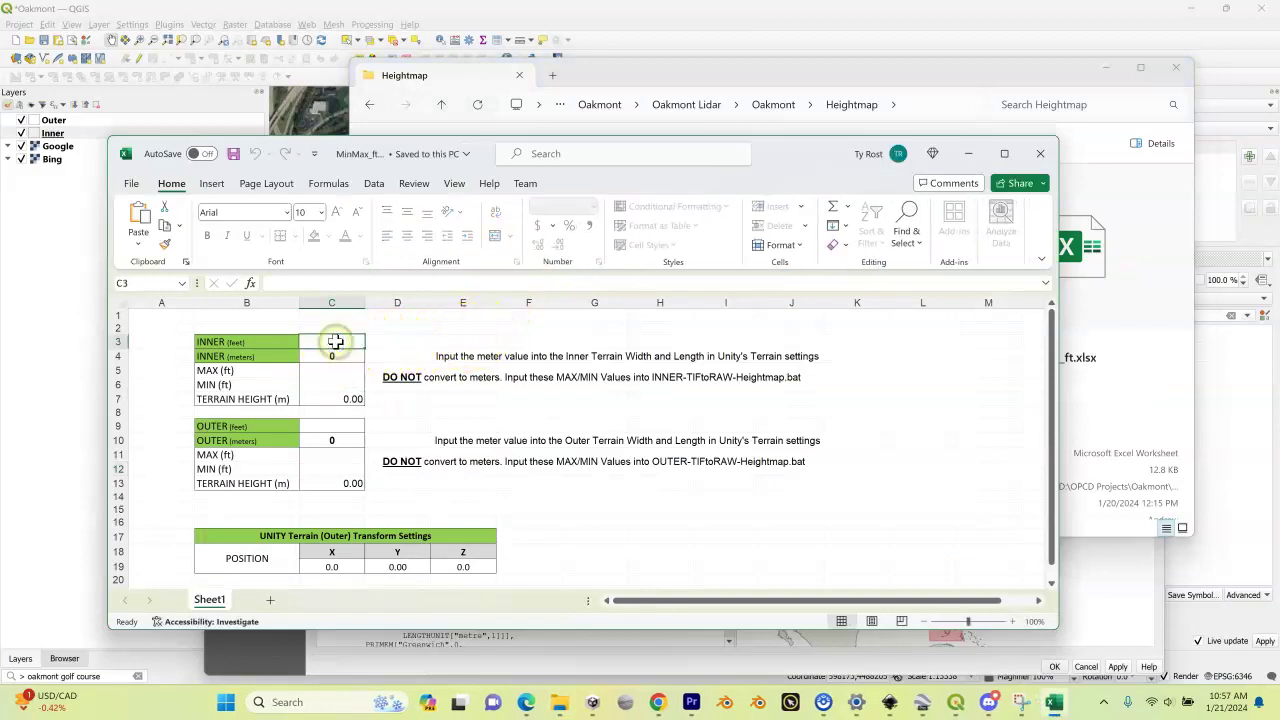
click(349, 341)
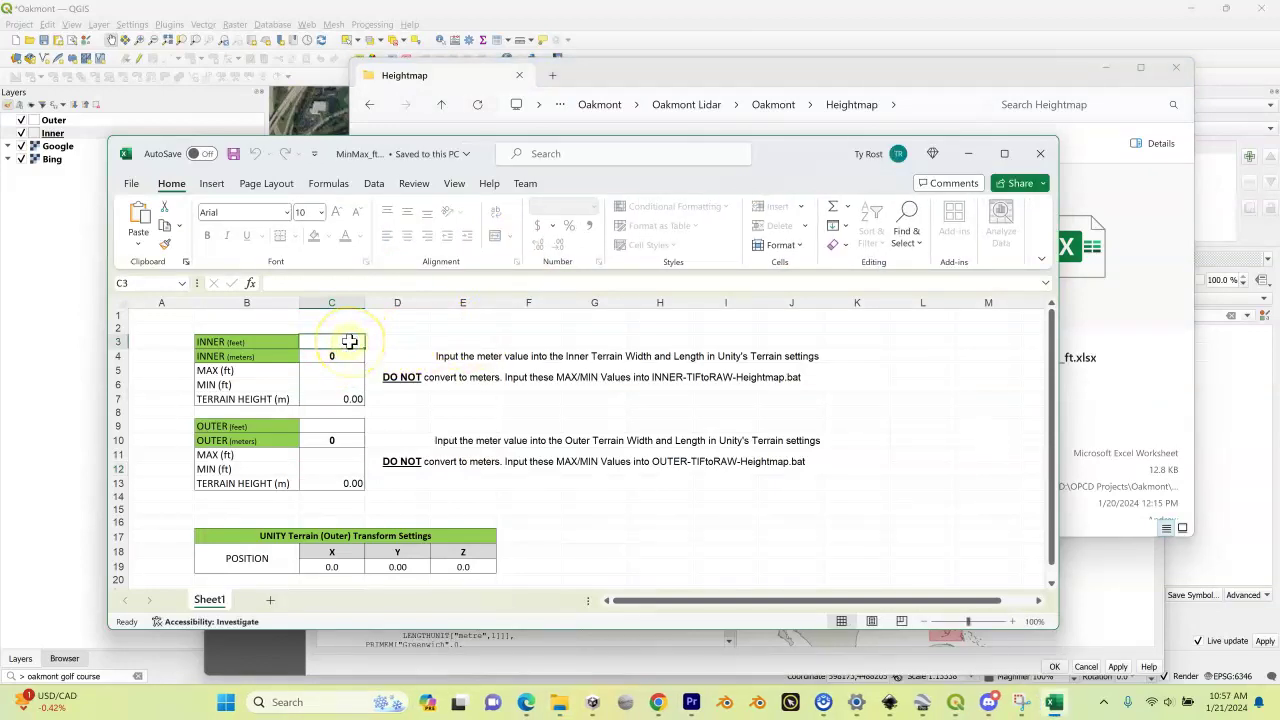
click(332, 340)
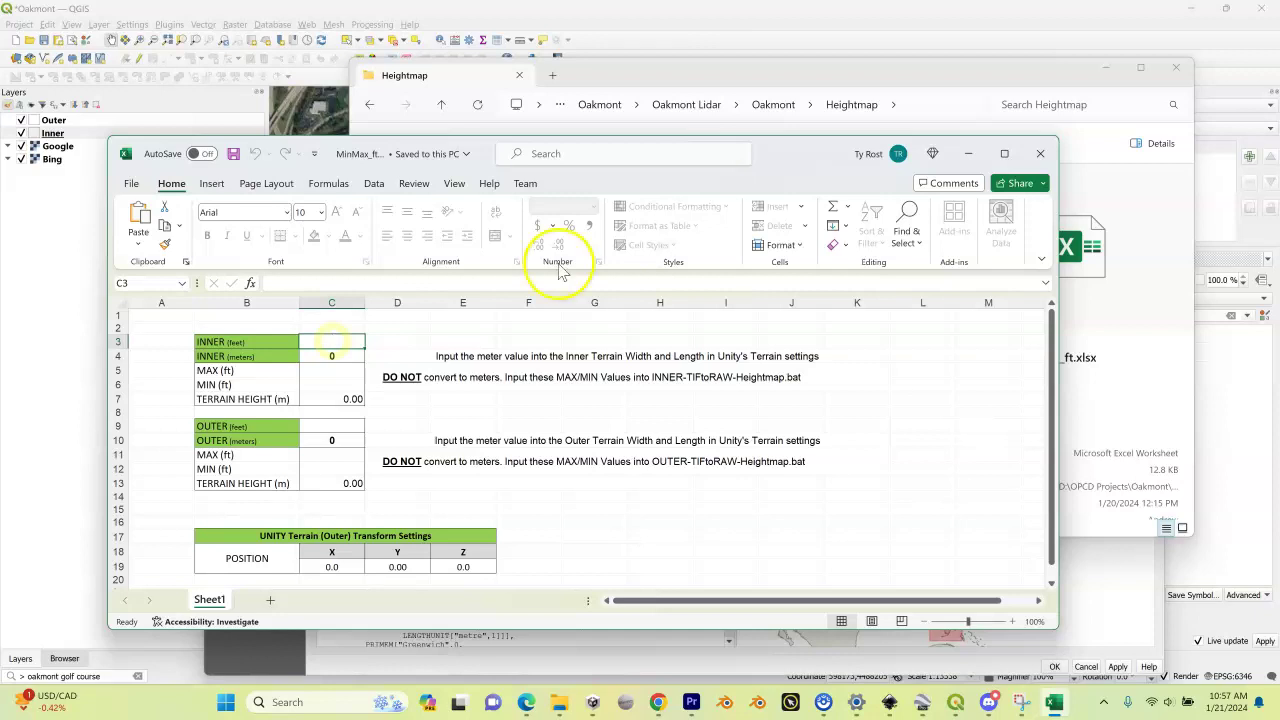
click(926, 64)
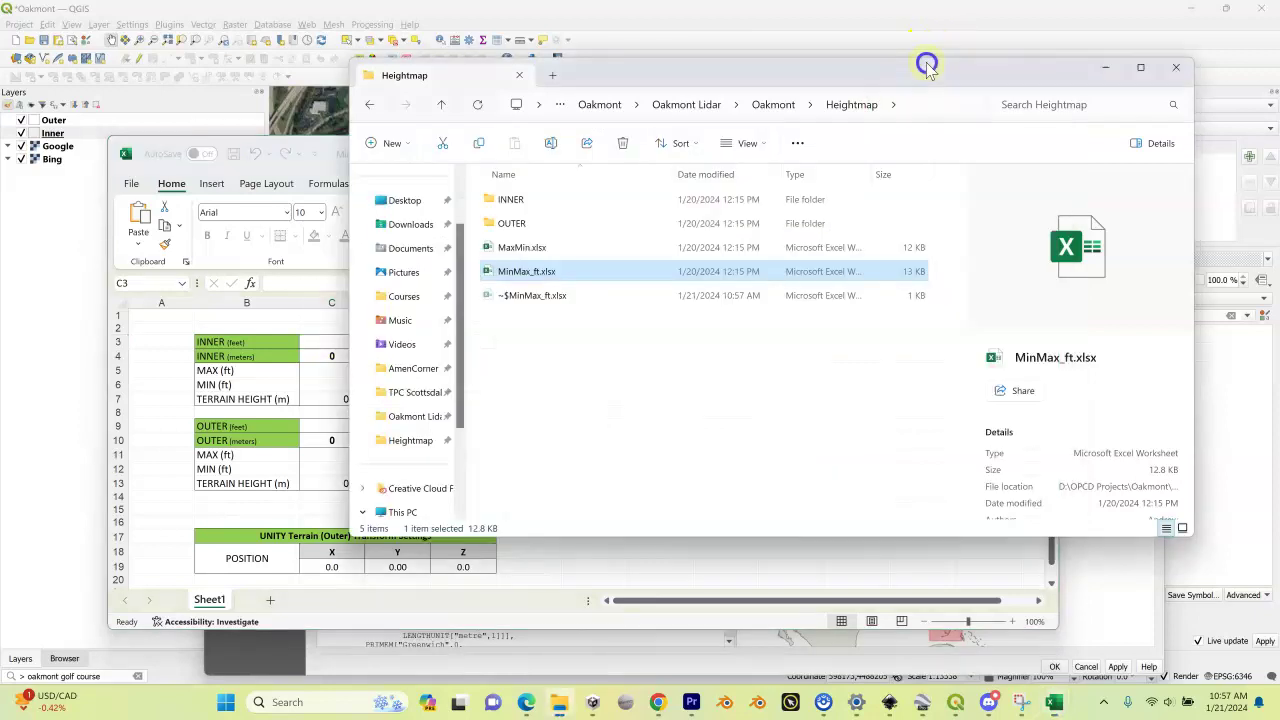
double_click(521, 249)
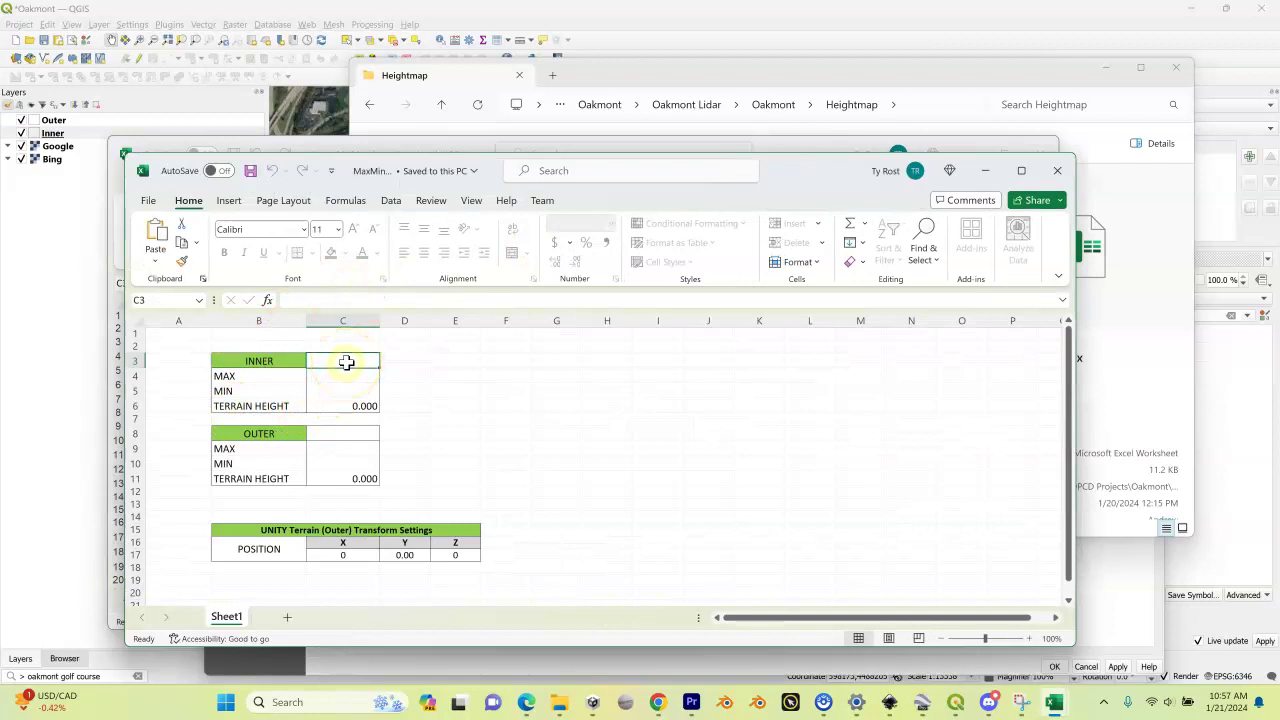
click(369, 298)
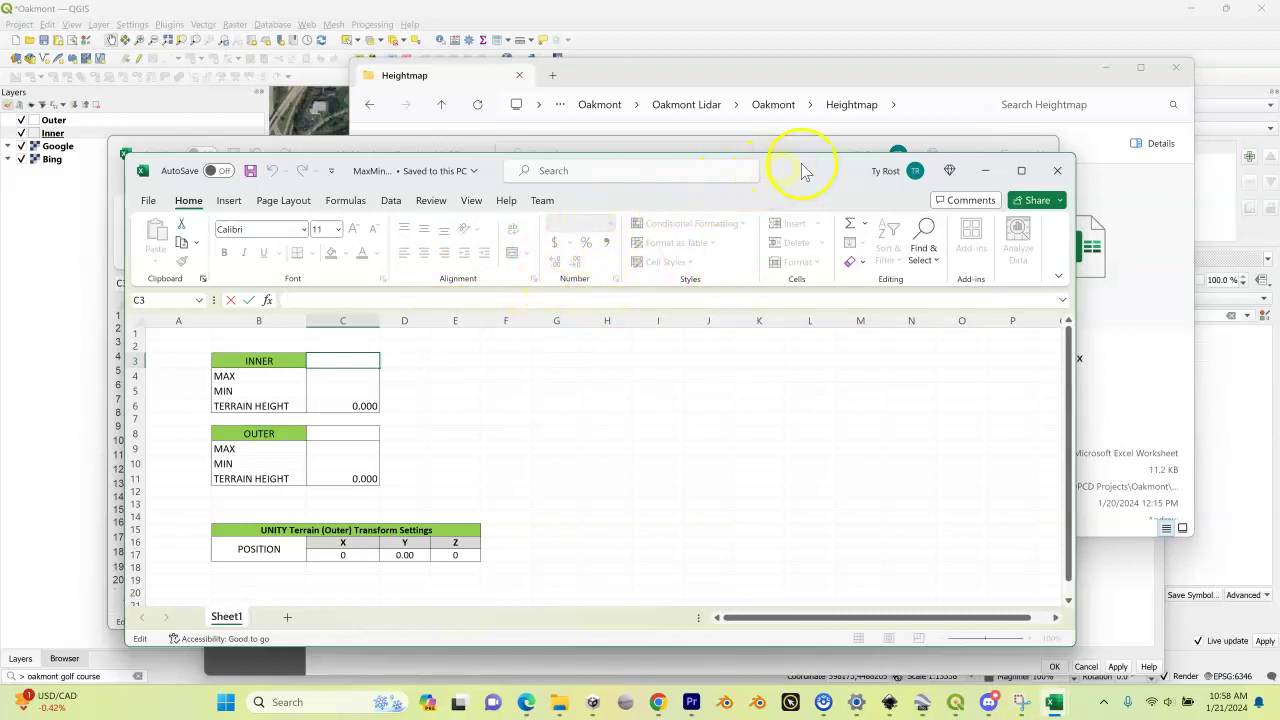
drag(803, 170, 836, 160)
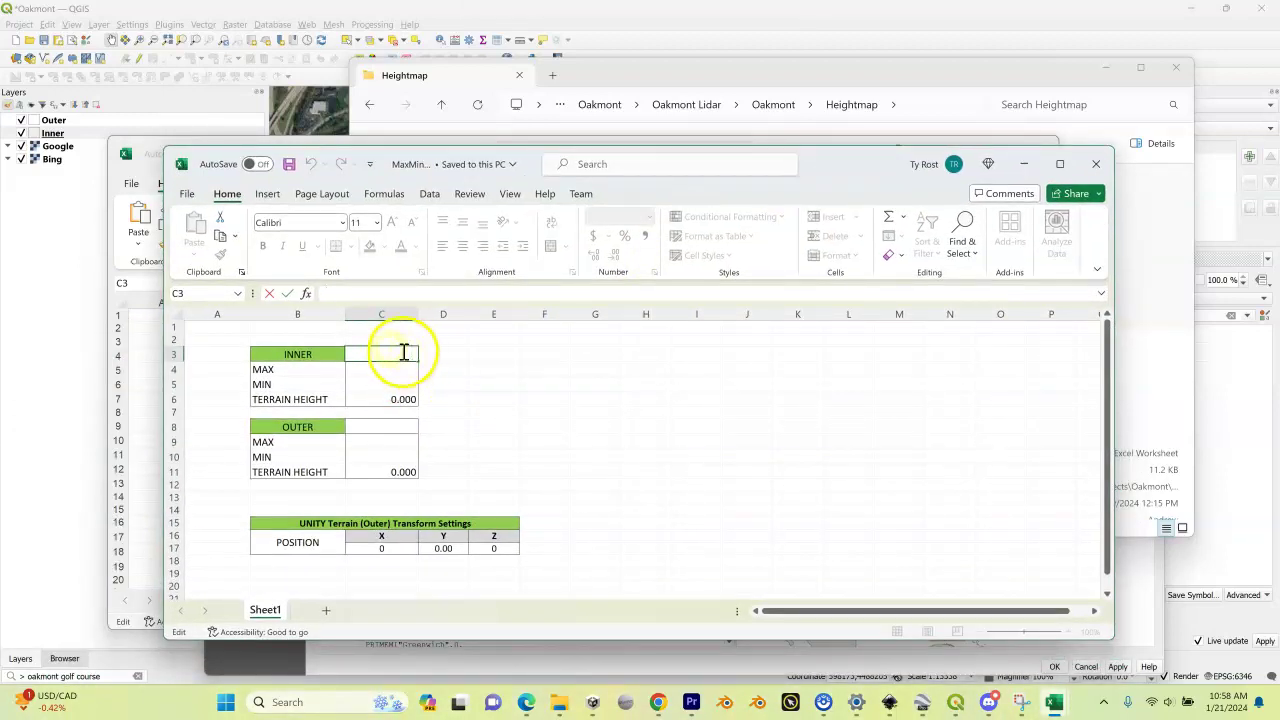
Save the MaxMin workbook as Oakmont_MaxMin.xlsx in the Heightmap folder
click(187, 194)
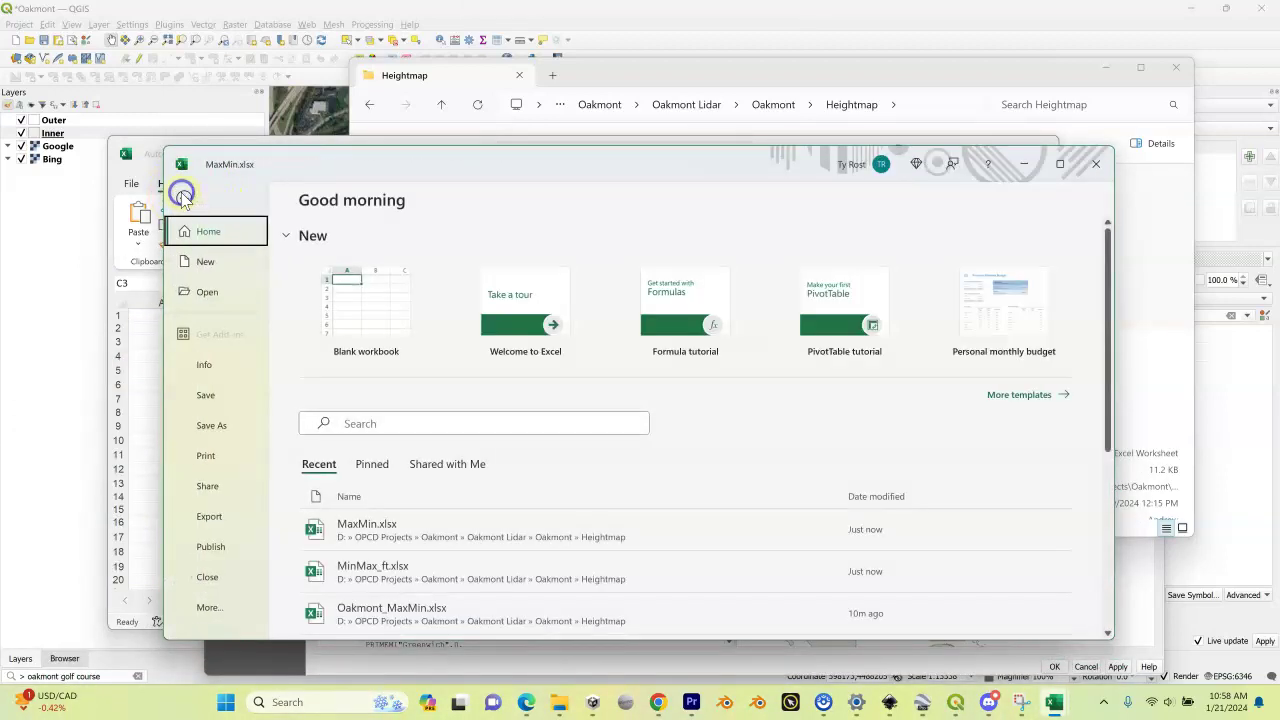
click(209, 427)
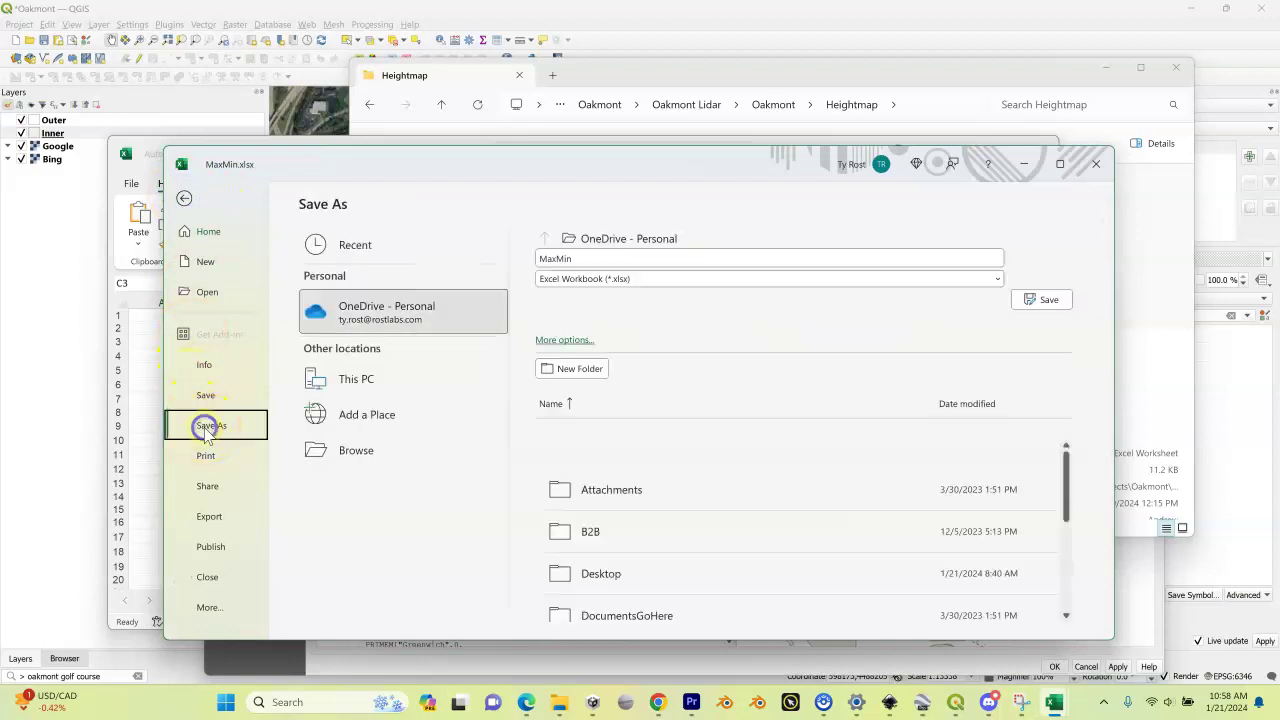
click(375, 453)
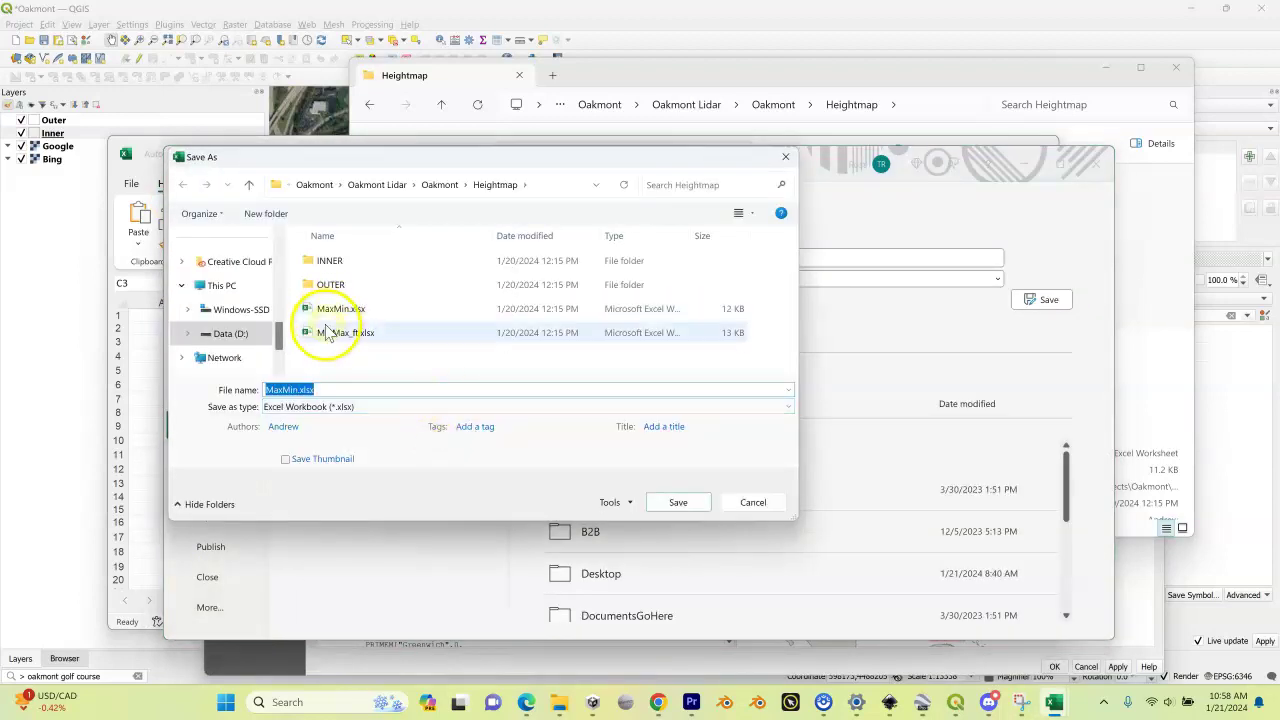
click(268, 389)
text(Oakmont)
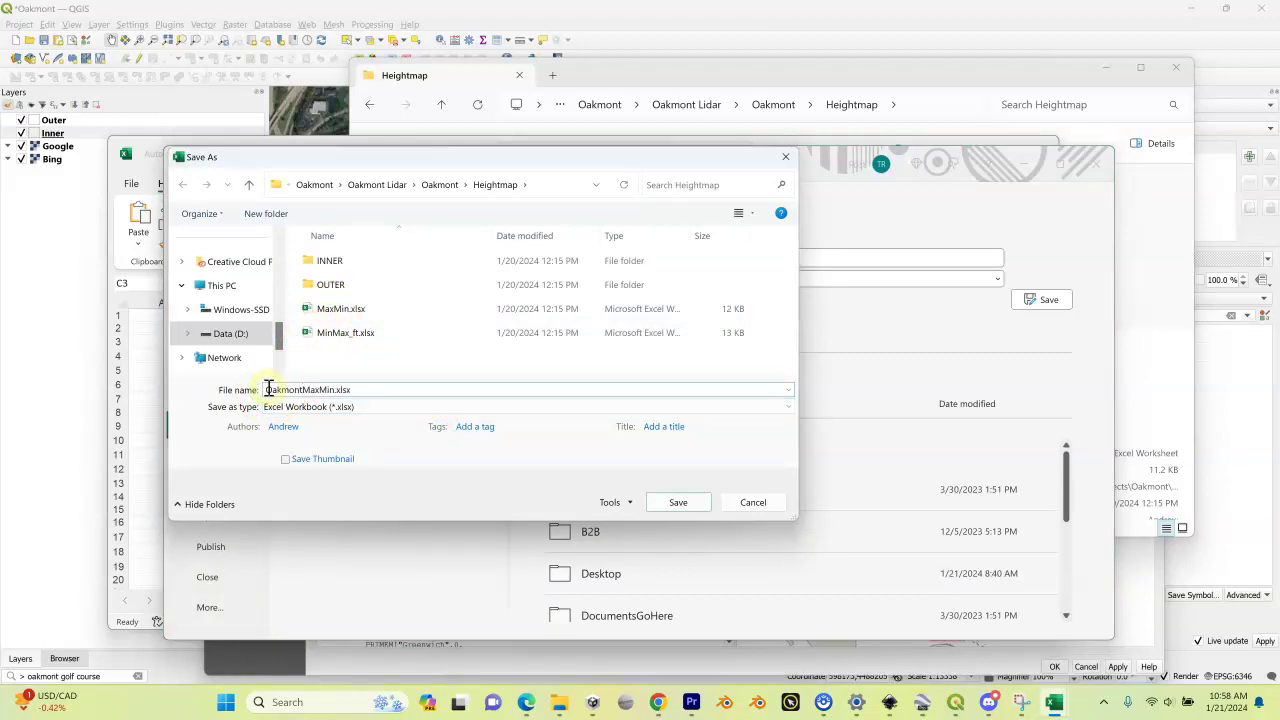
text(_)
key(Return)
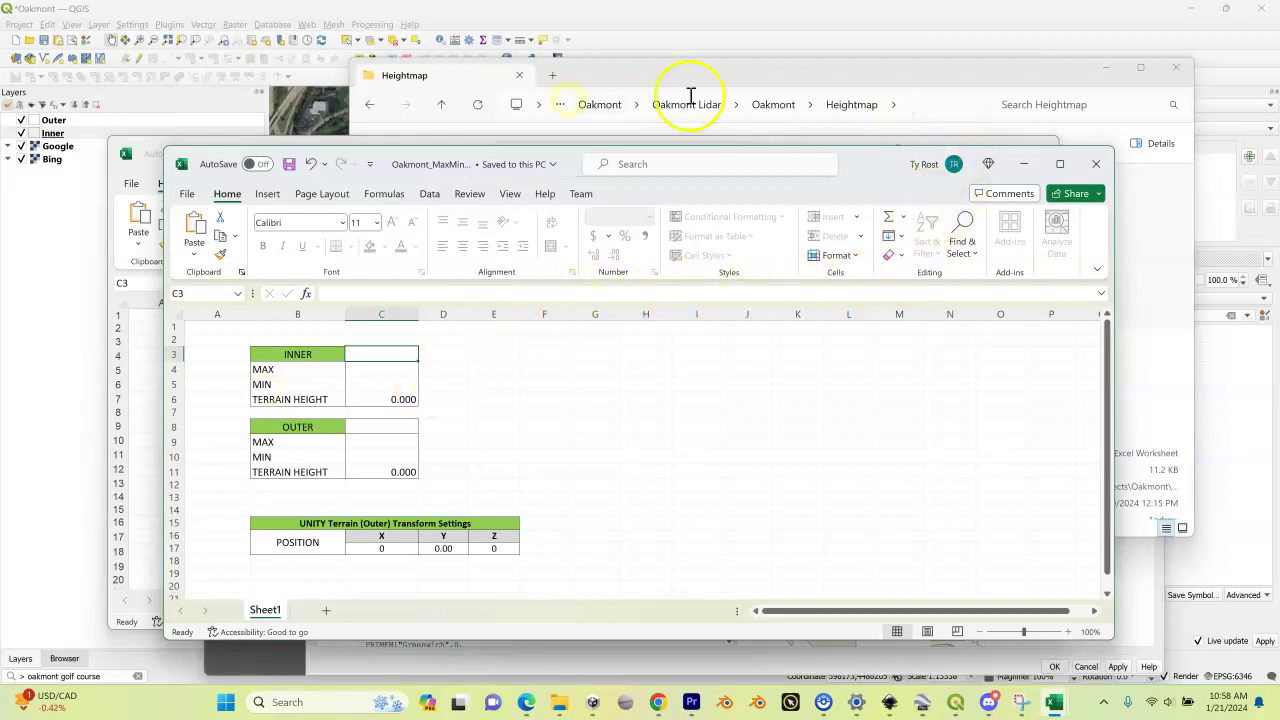
Close Project Properties and switch the Inner layer into editing mode
click(52, 260)
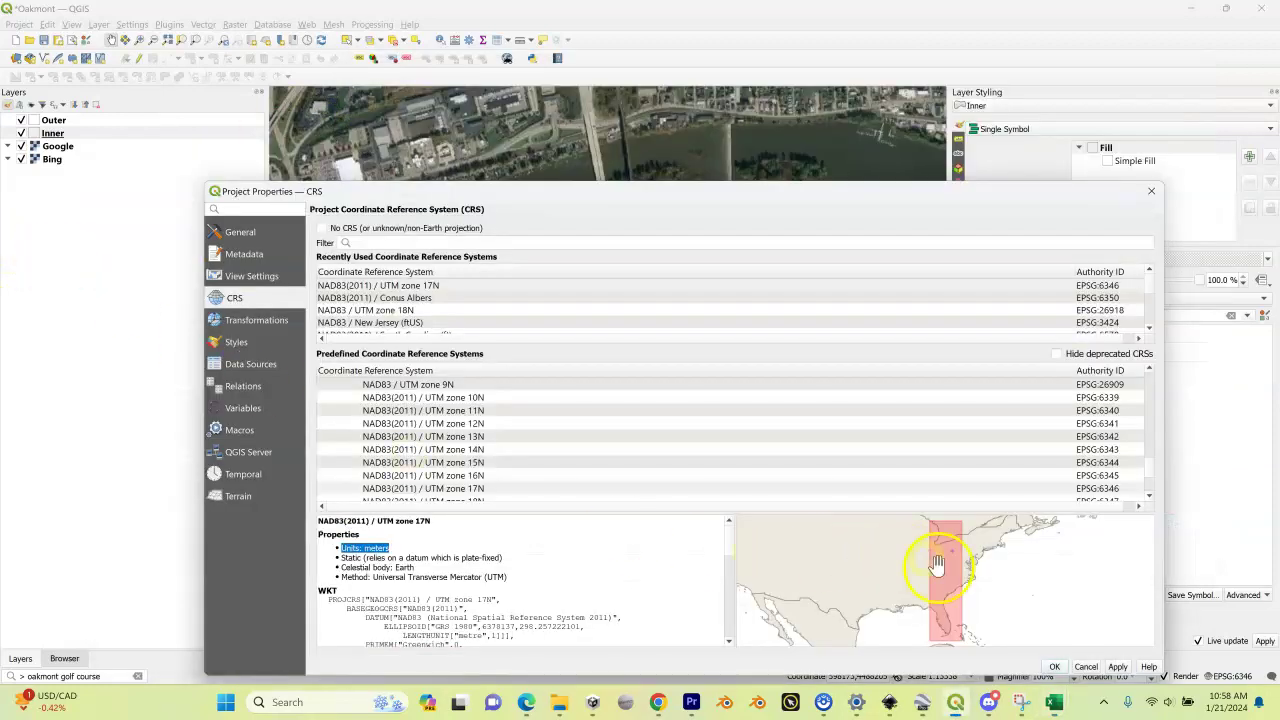
click(1086, 667)
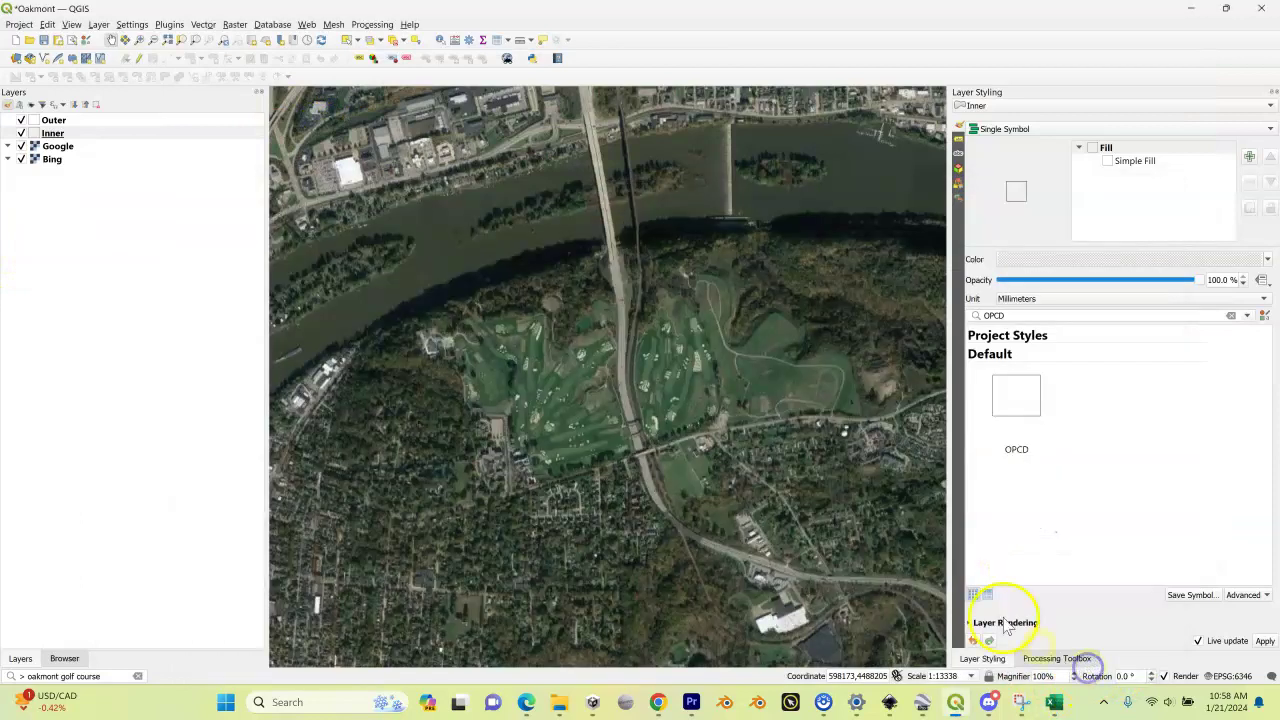
click(100, 134)
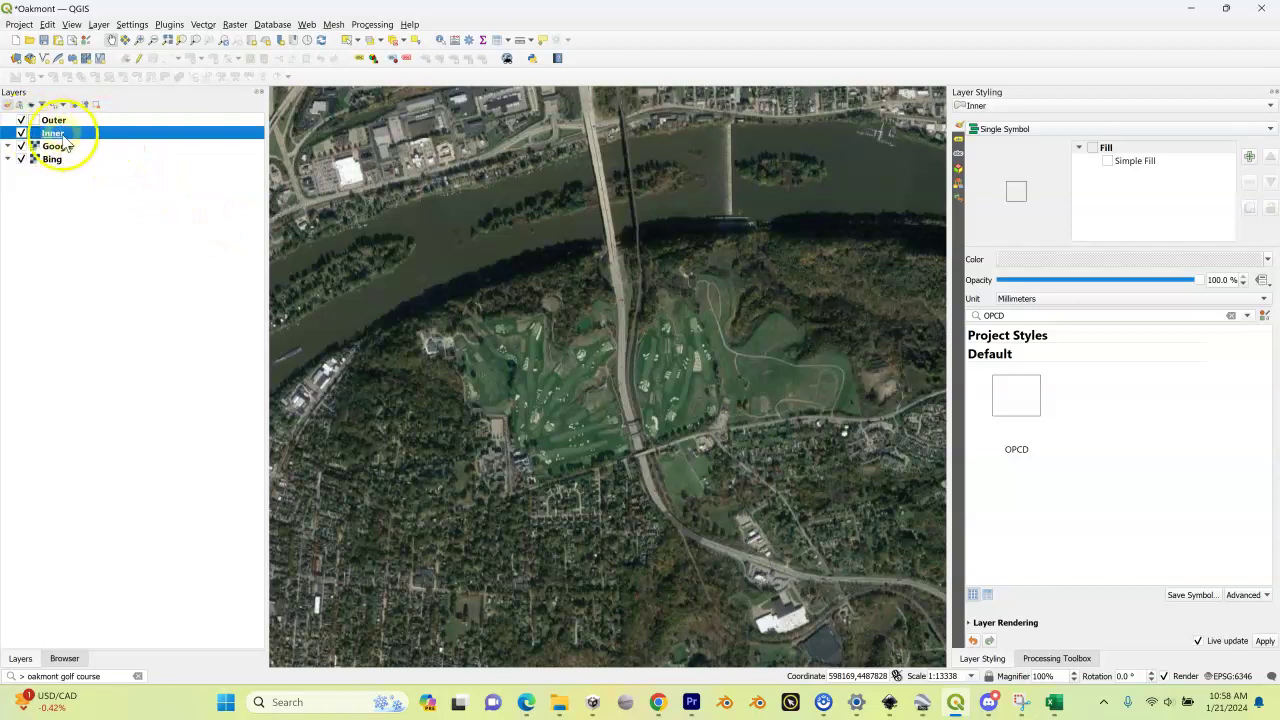
click(141, 60)
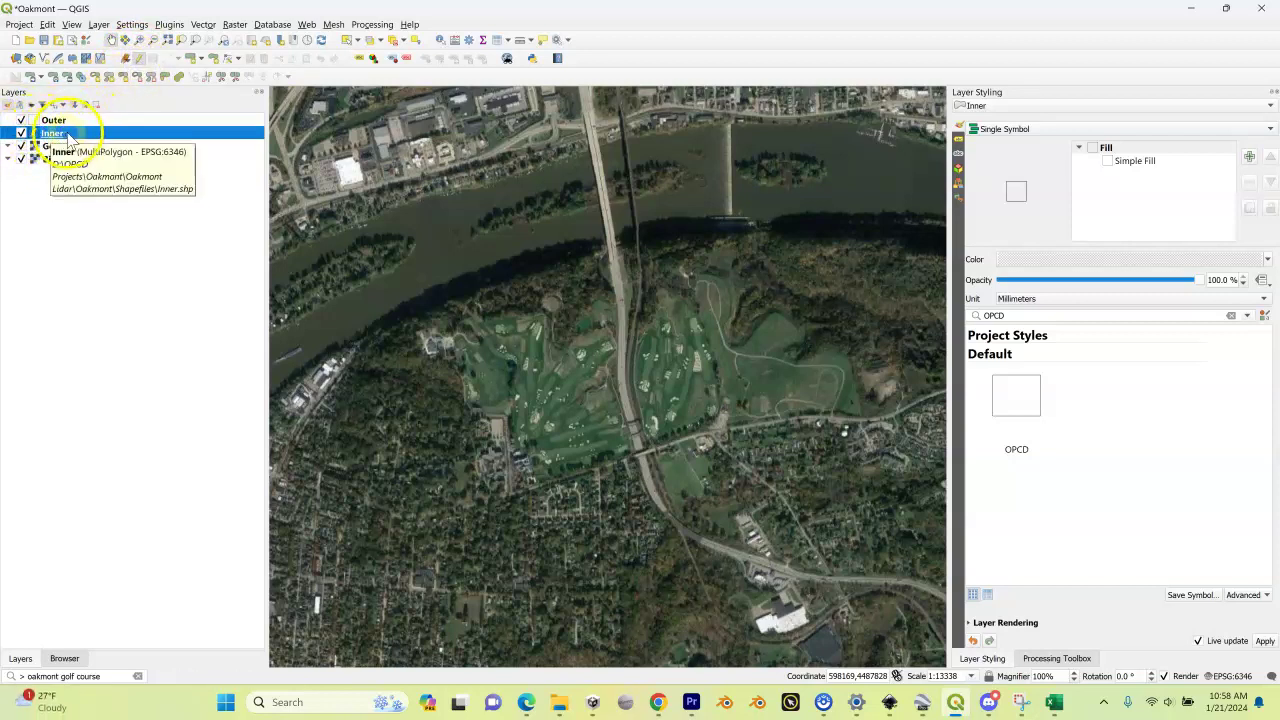
click(202, 58)
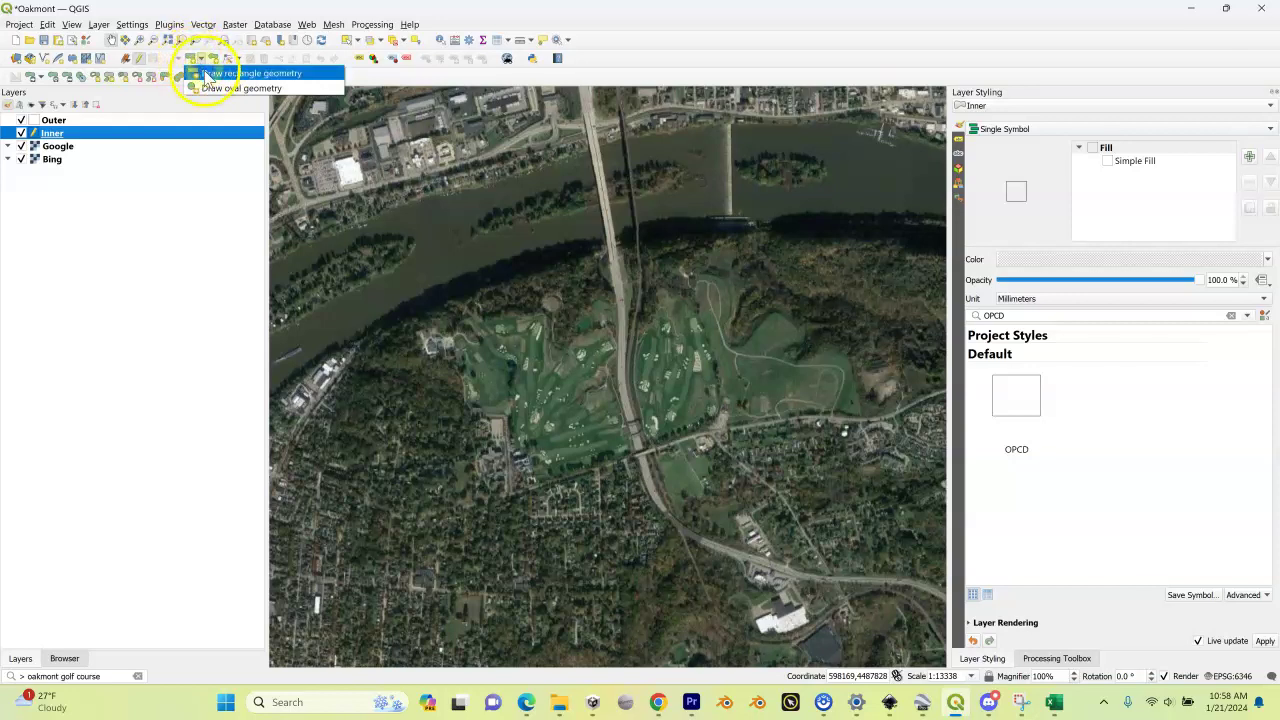
Draw a Shift-locked square rectangle from northwest to southeast of the golf course on the Inner layer
click(209, 74)
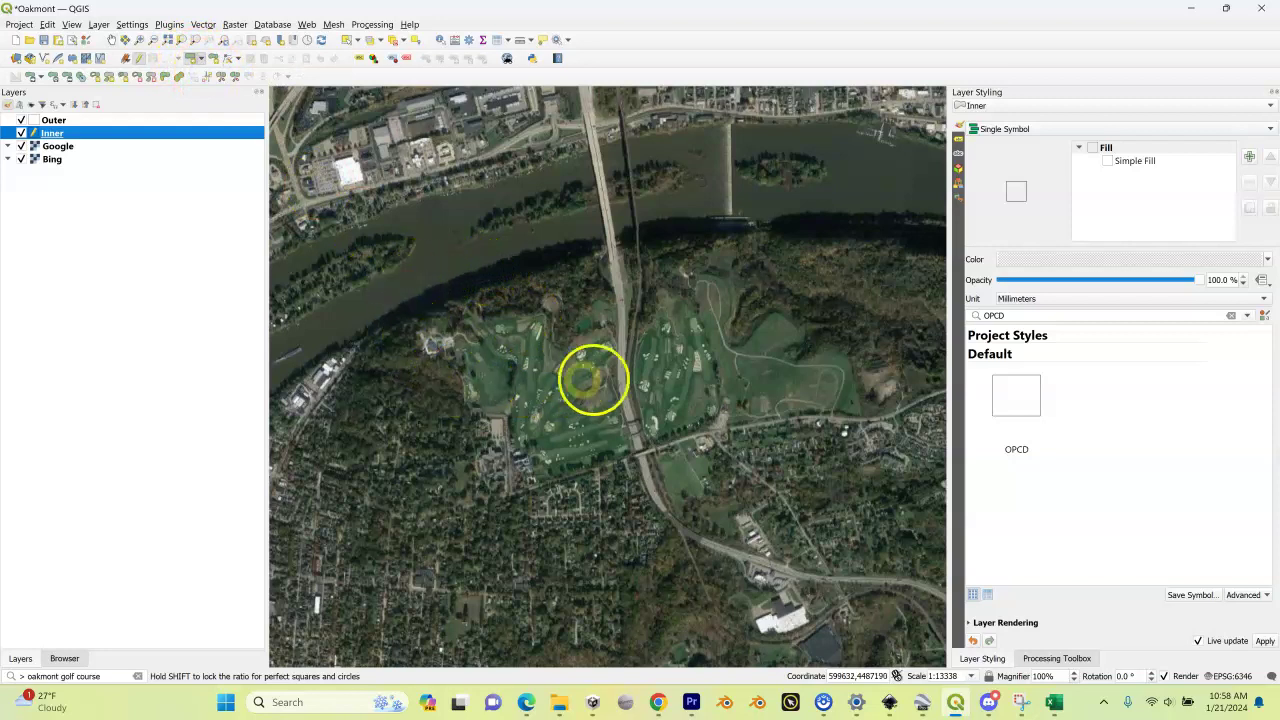
click(490, 235)
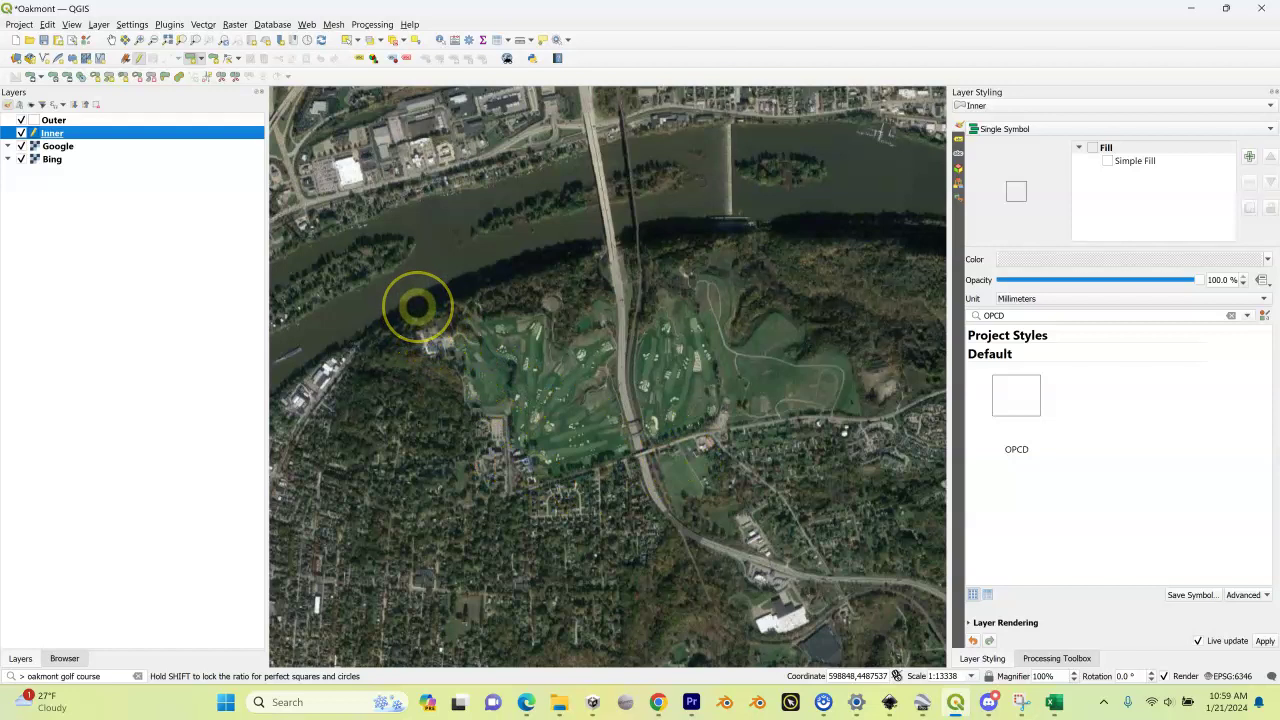
click(417, 307)
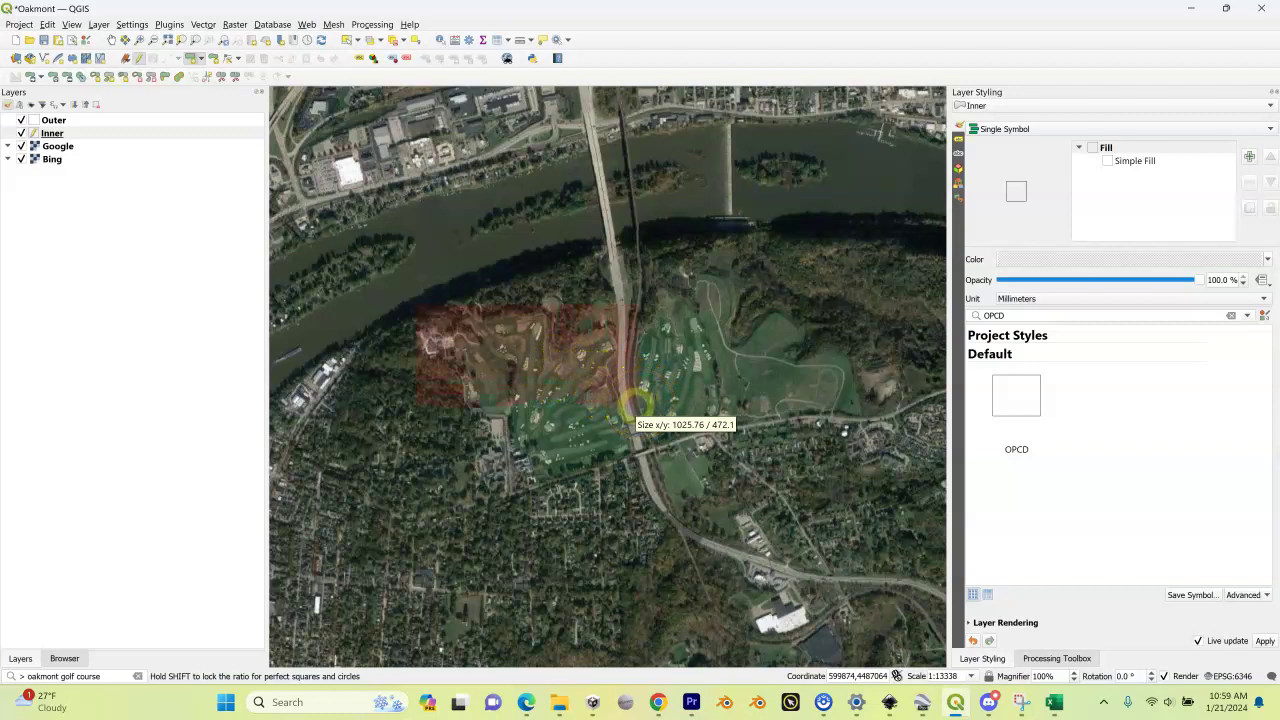
key(shift)
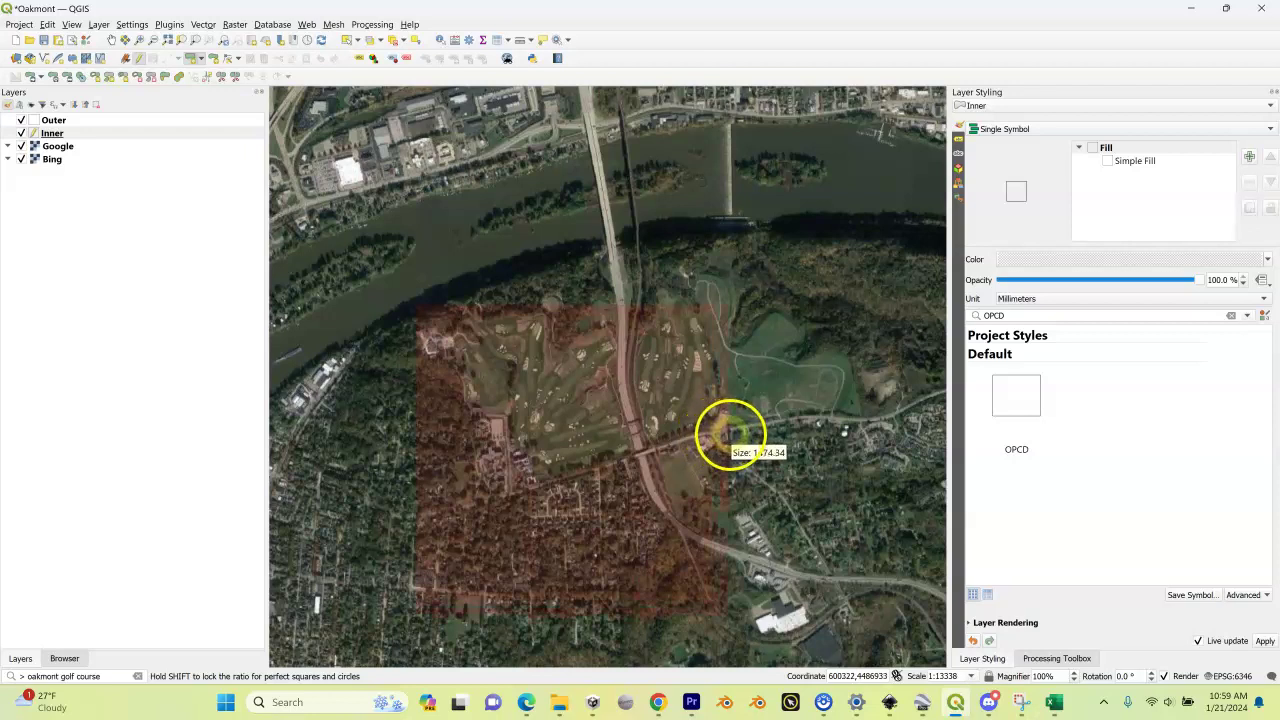
click(733, 433)
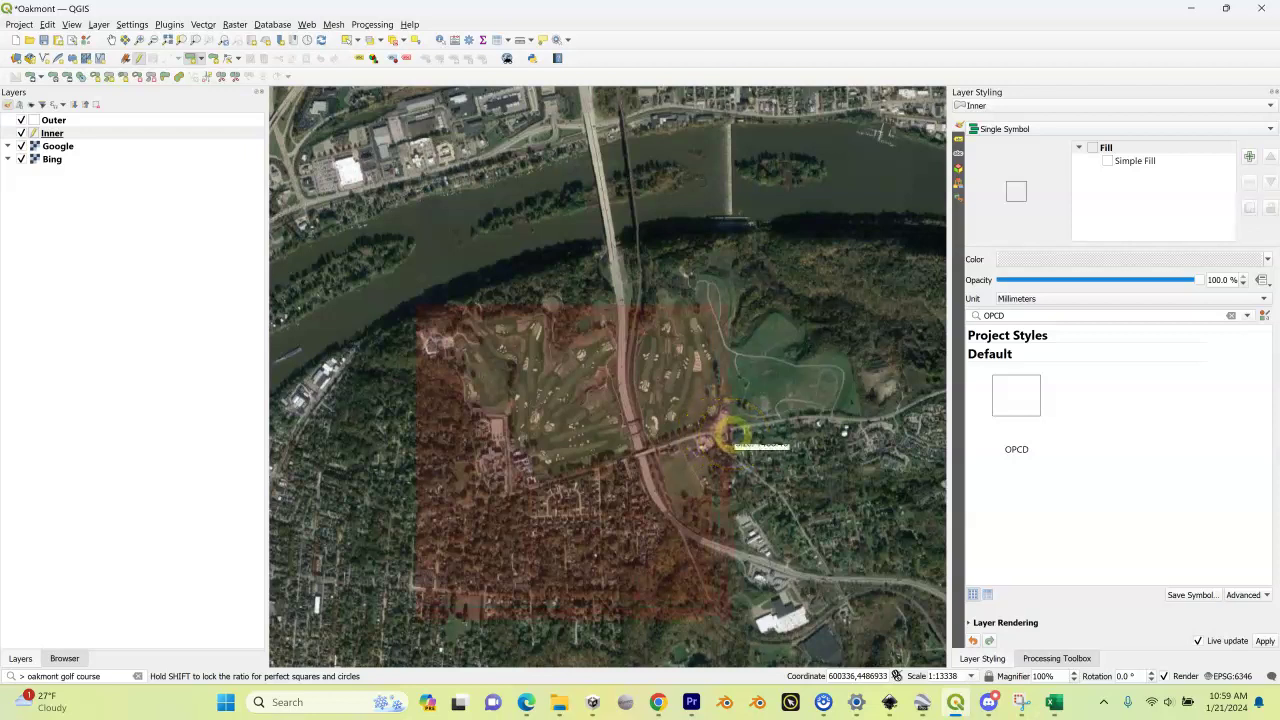
click(733, 433)
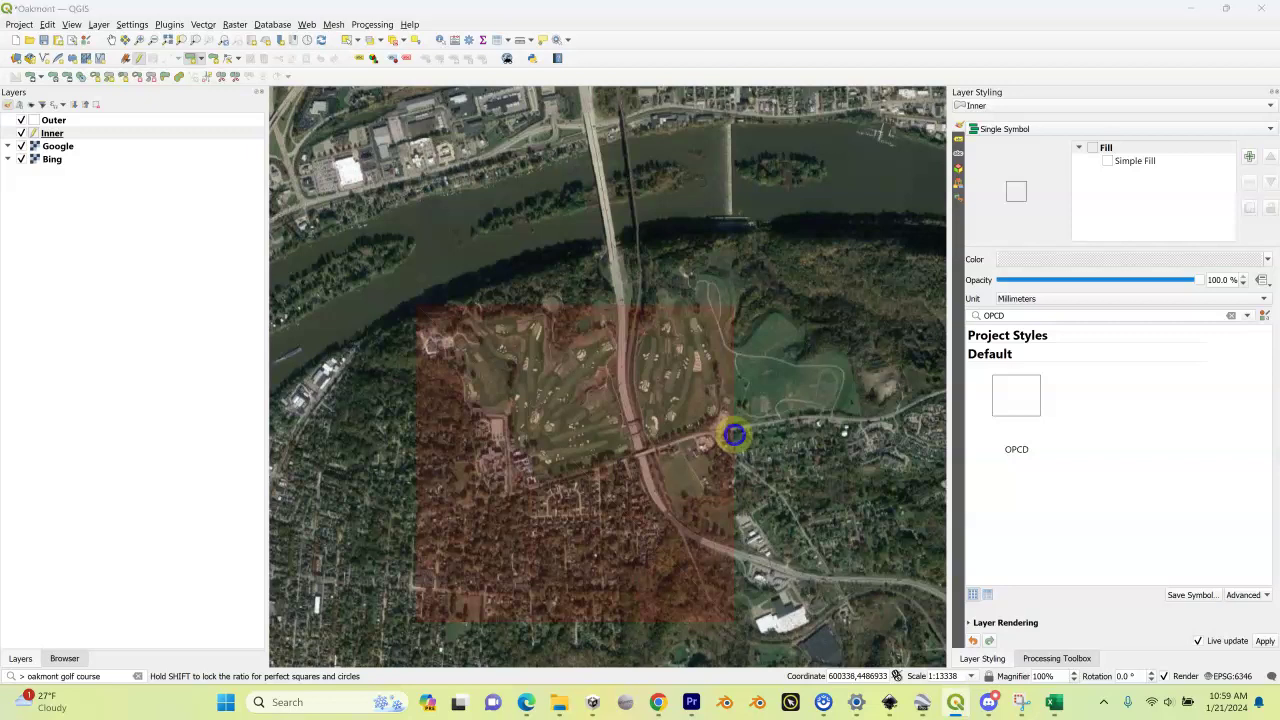
Set the square's width and height to 1490 m and accept it as a new Inner feature
click(733, 433)
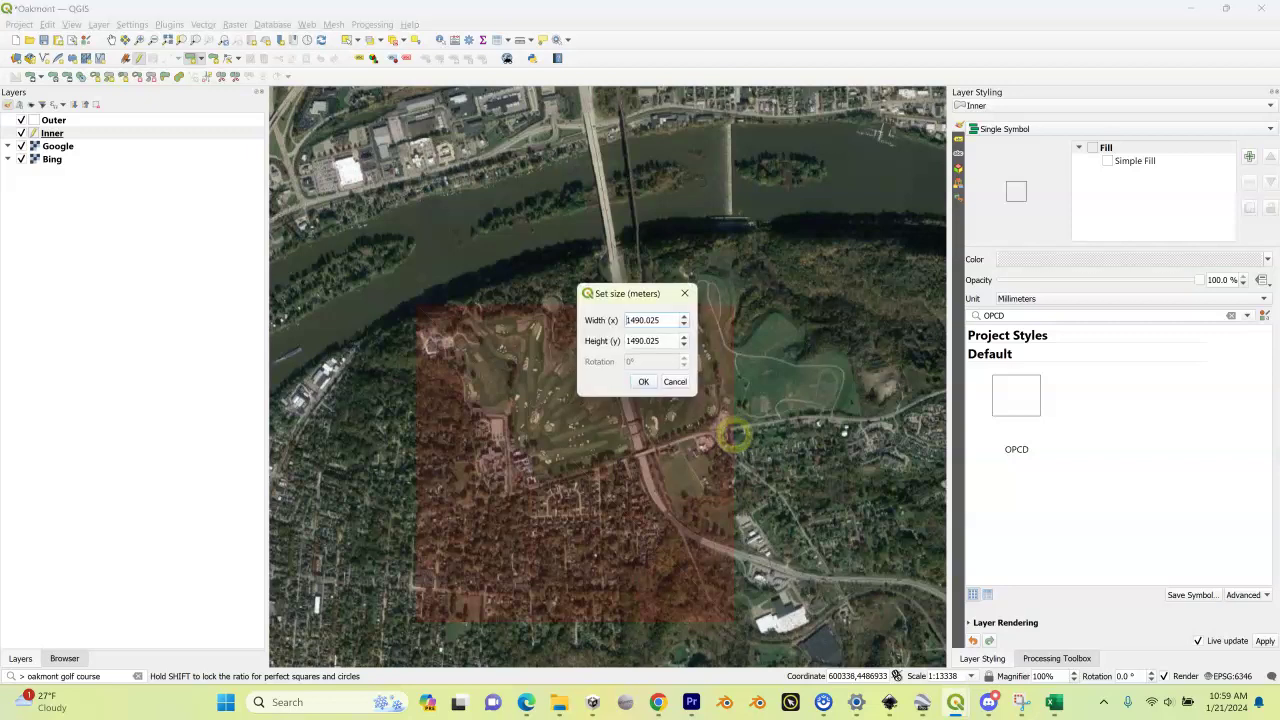
click(674, 344)
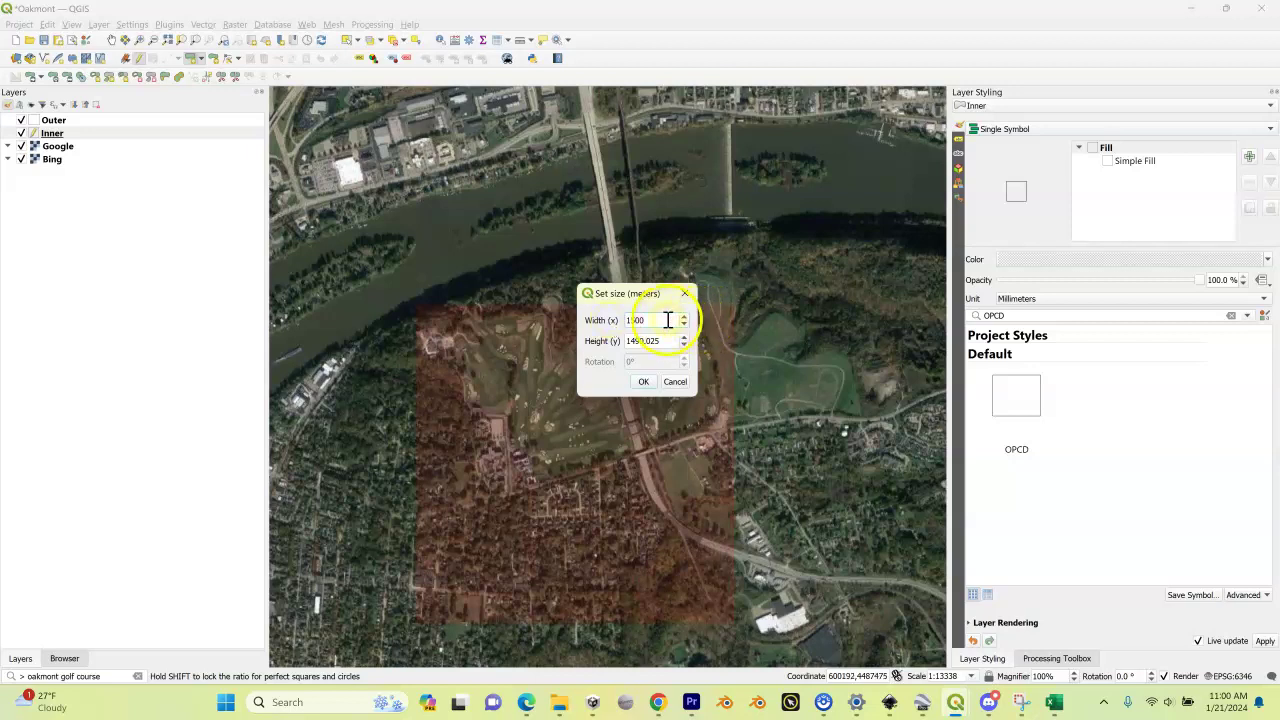
text(1)
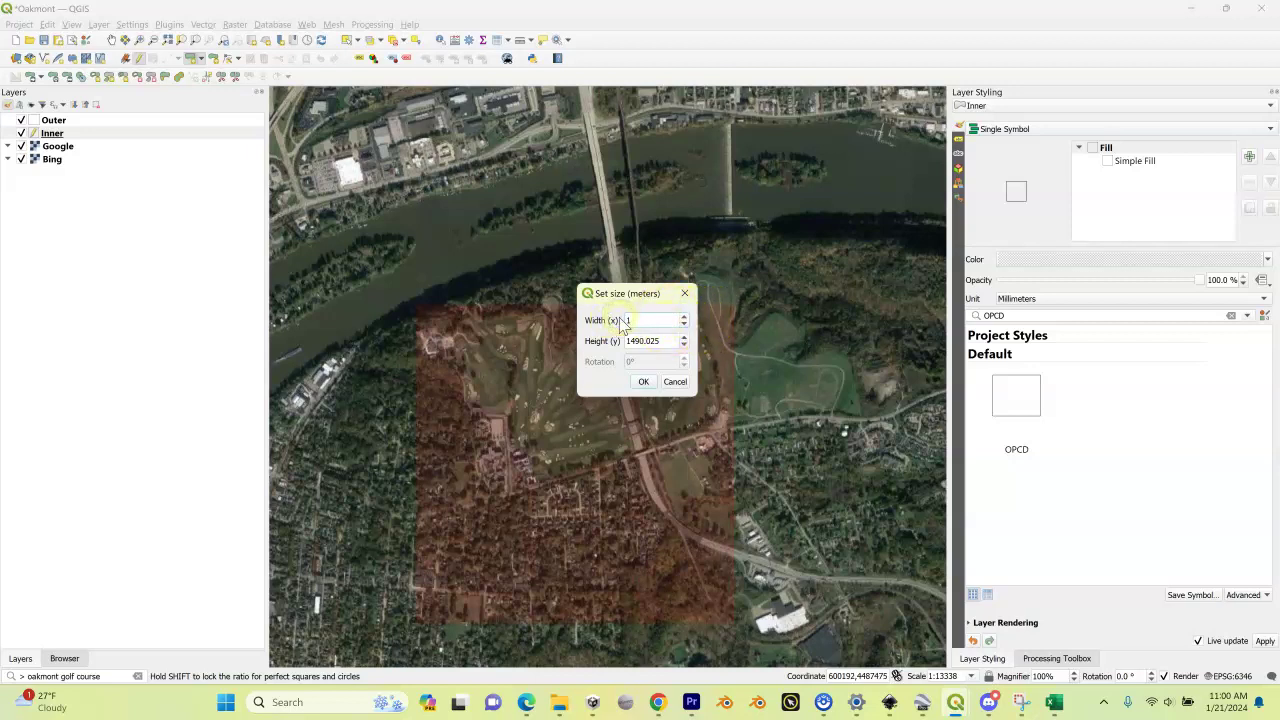
click(667, 340)
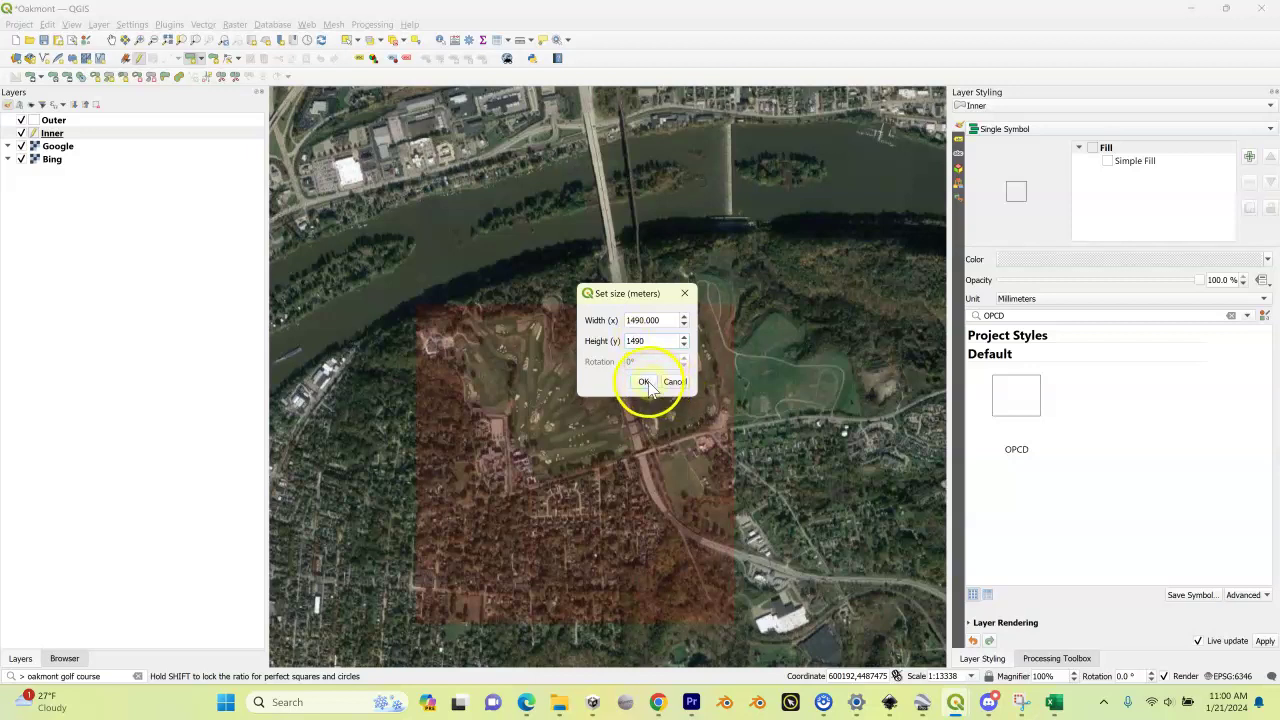
click(643, 381)
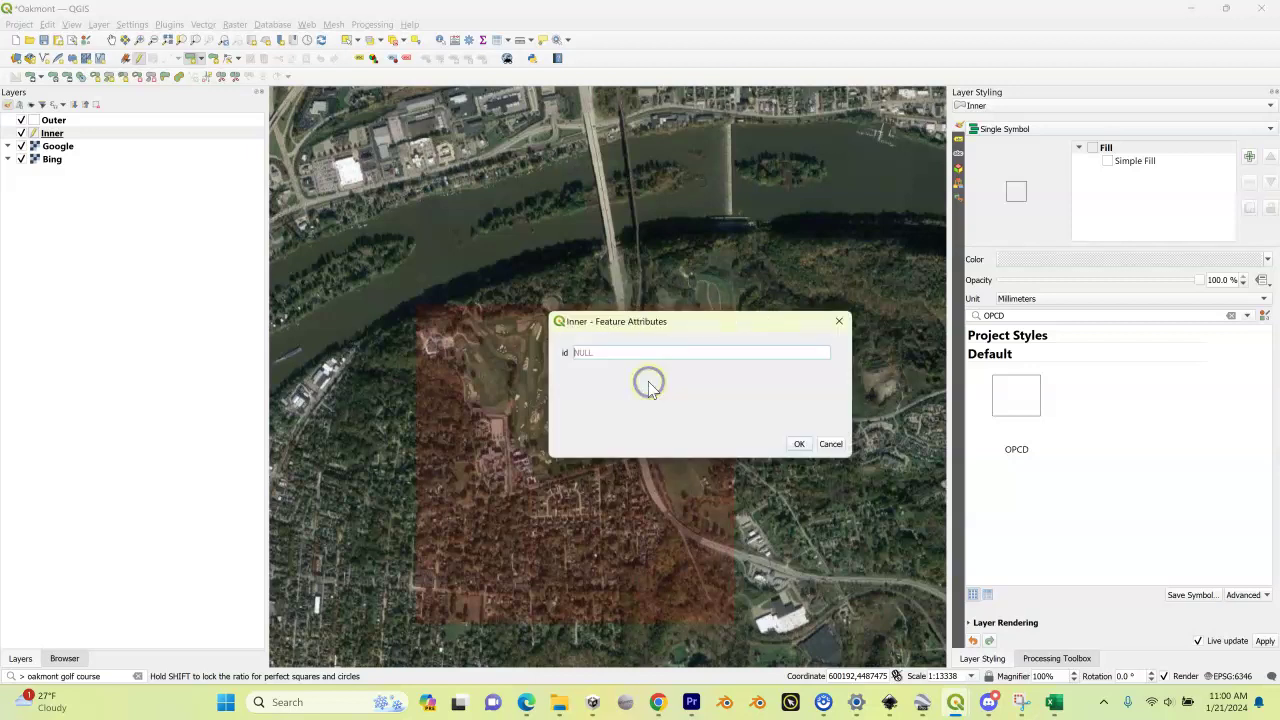
click(799, 443)
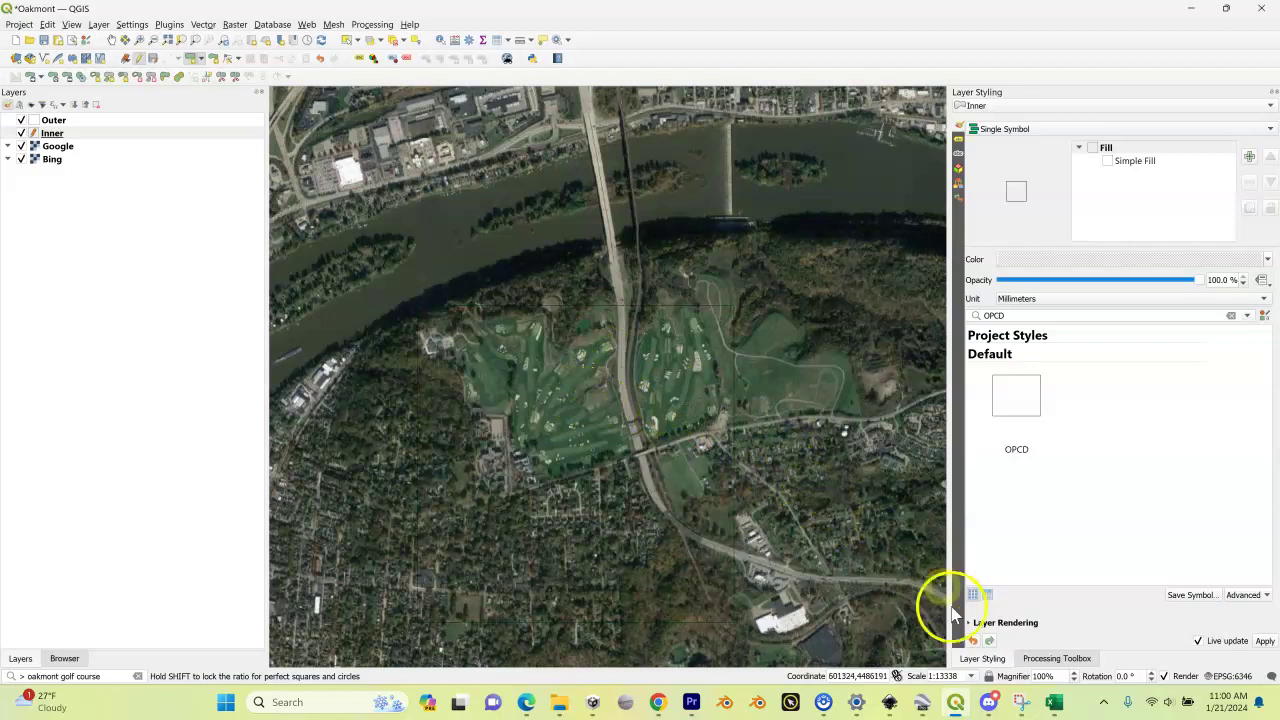
Enter 1490 as the INNER size in cell C3 of the Oakmont_MaxMin sheet
click(1055, 703)
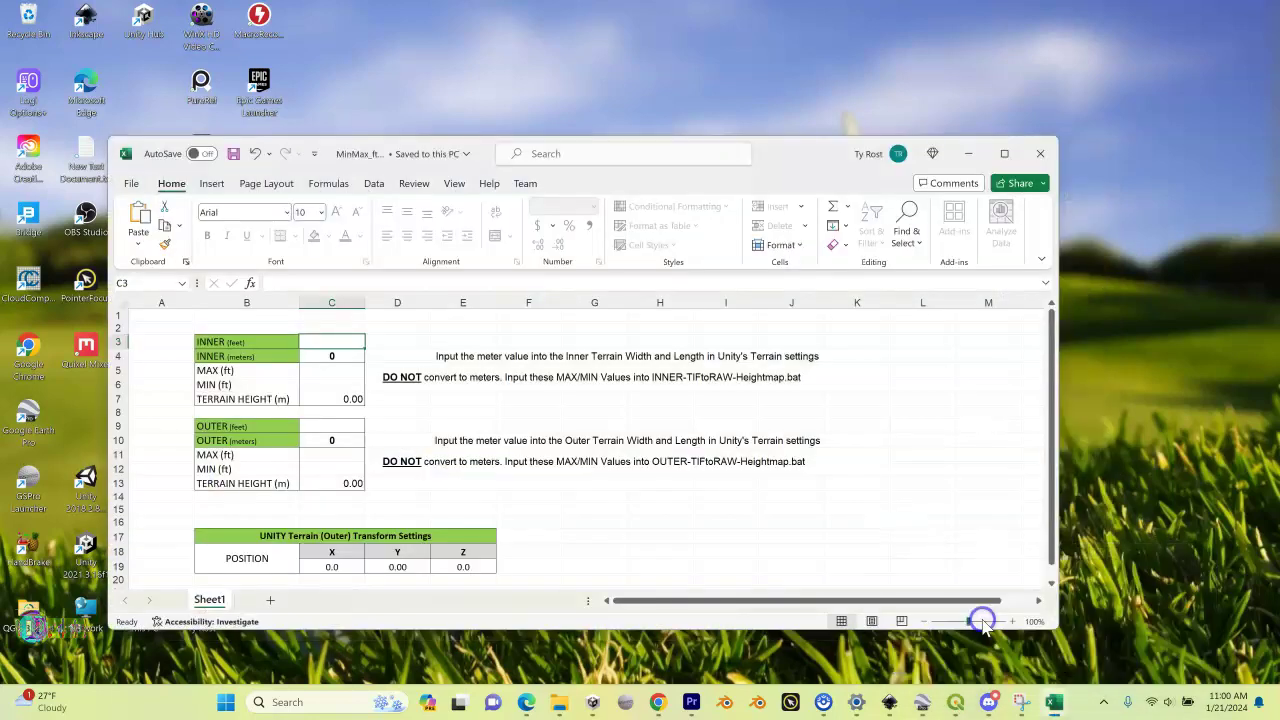
click(985, 622)
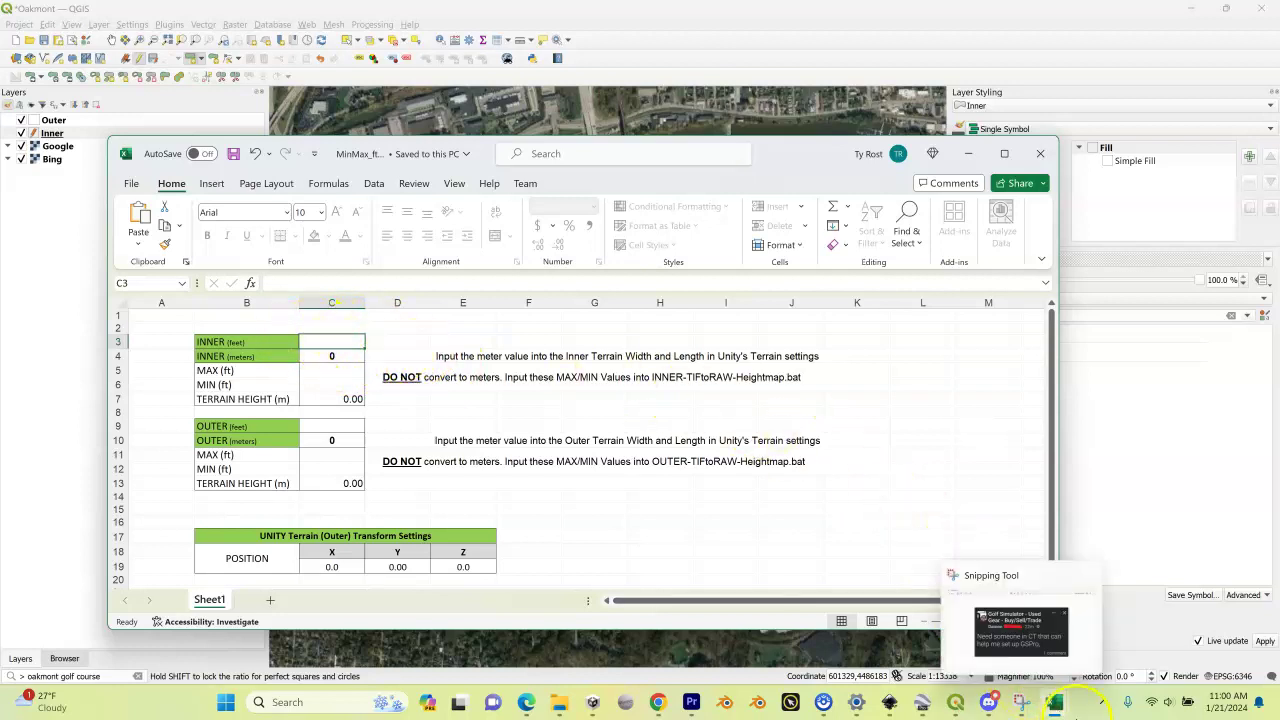
mouse_move(1053, 702)
click(1123, 627)
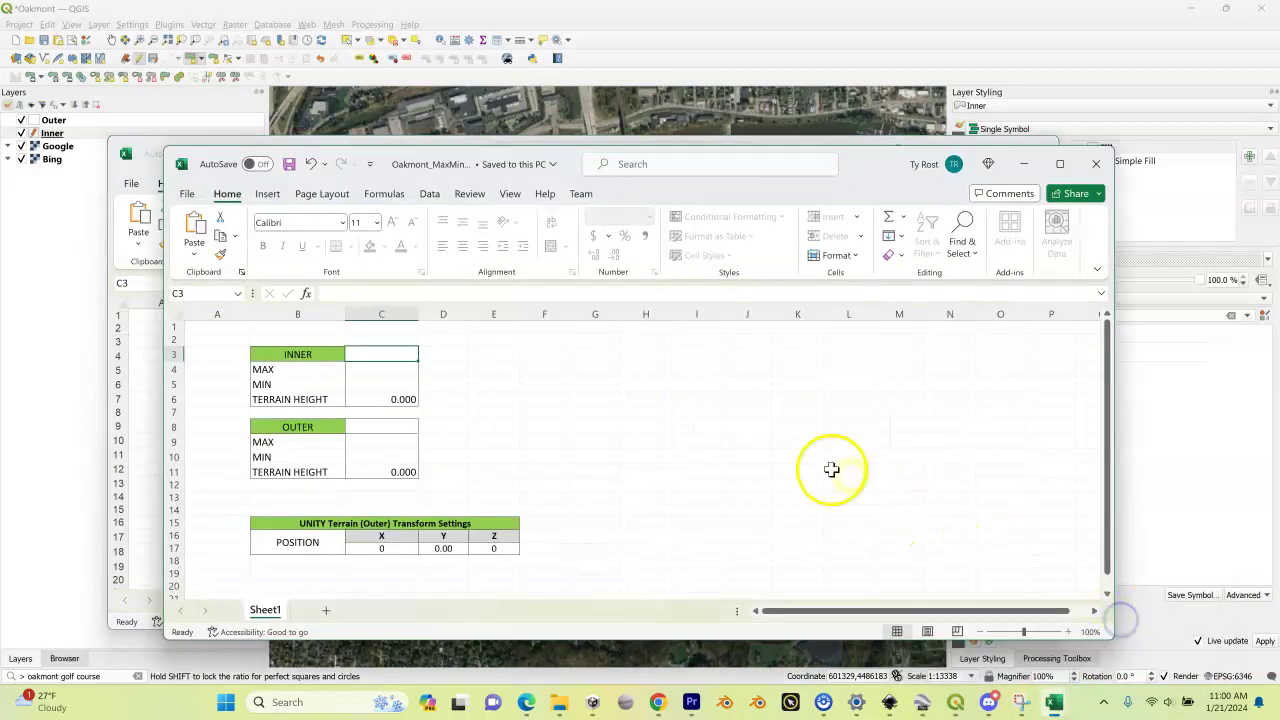
click(392, 350)
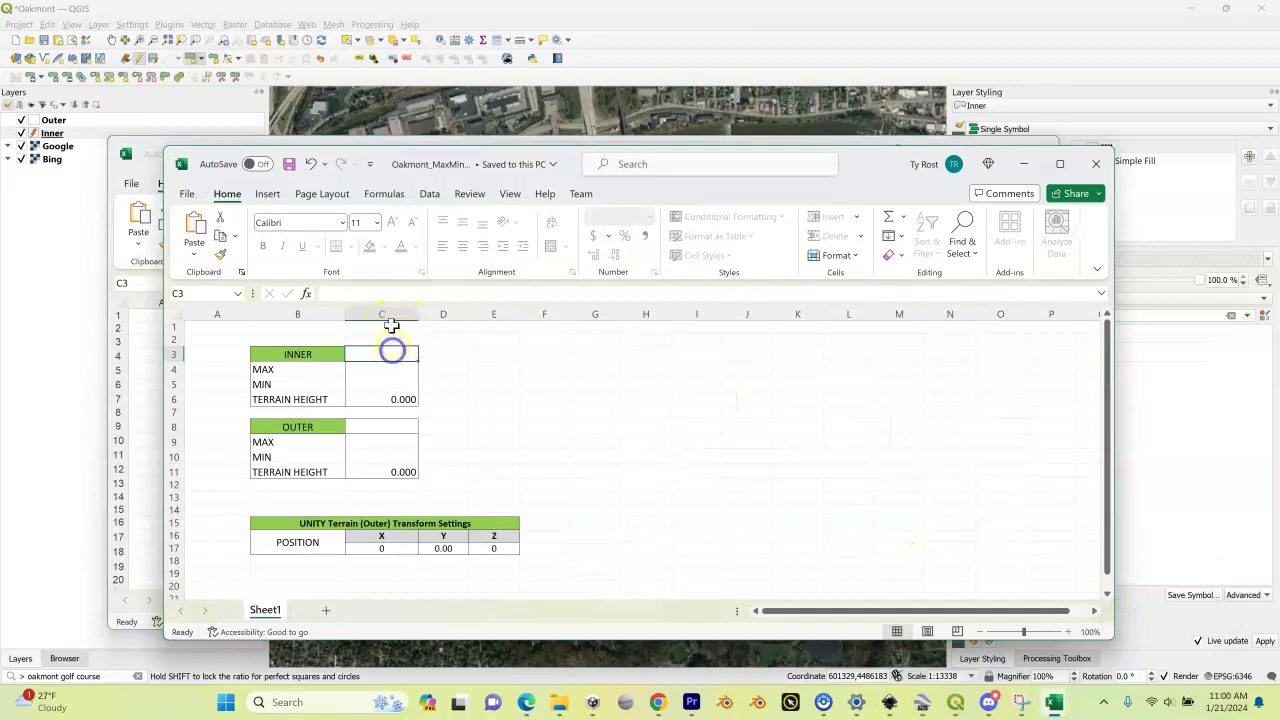
click(396, 296)
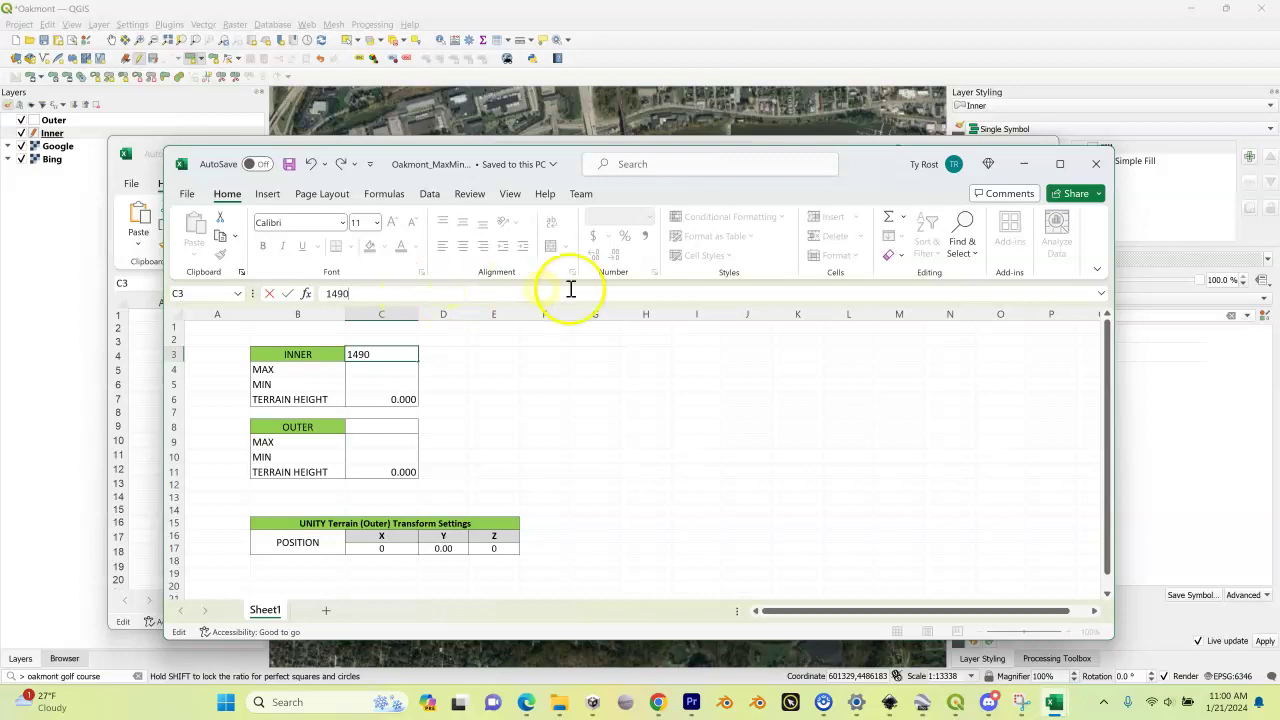
Save the Oakmont_MaxMin workbook and return to QGIS
click(188, 194)
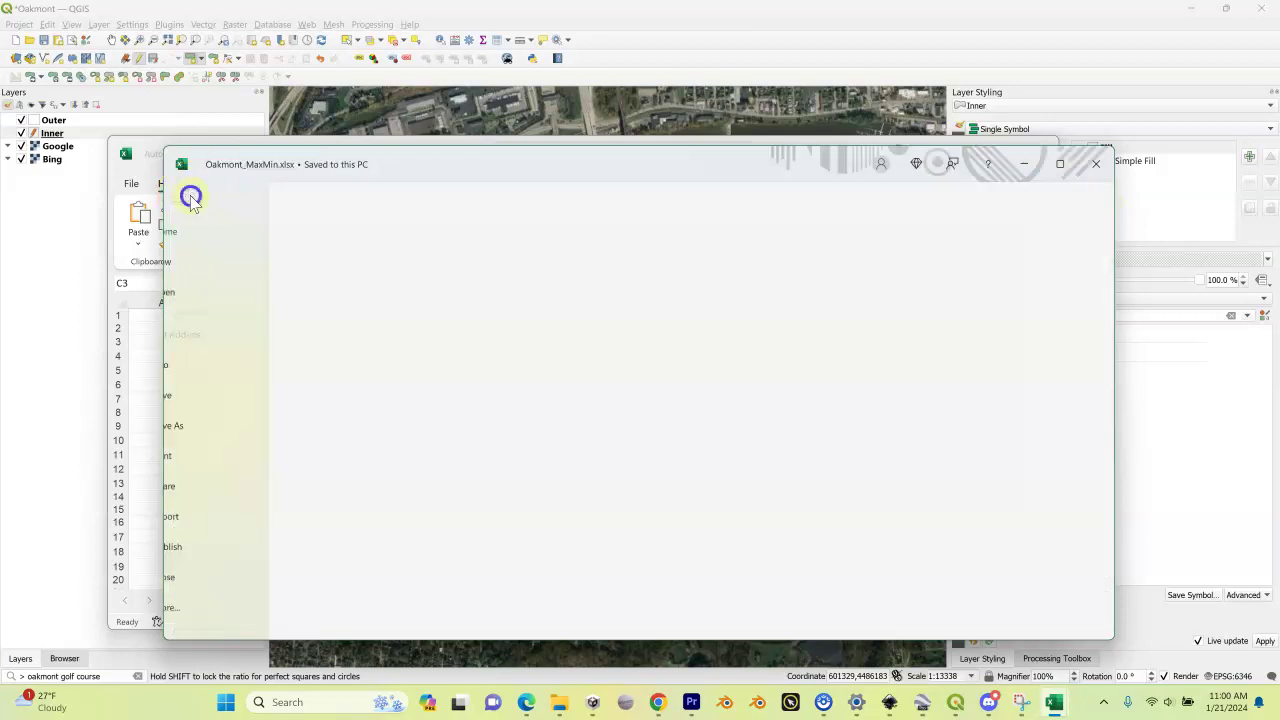
click(206, 396)
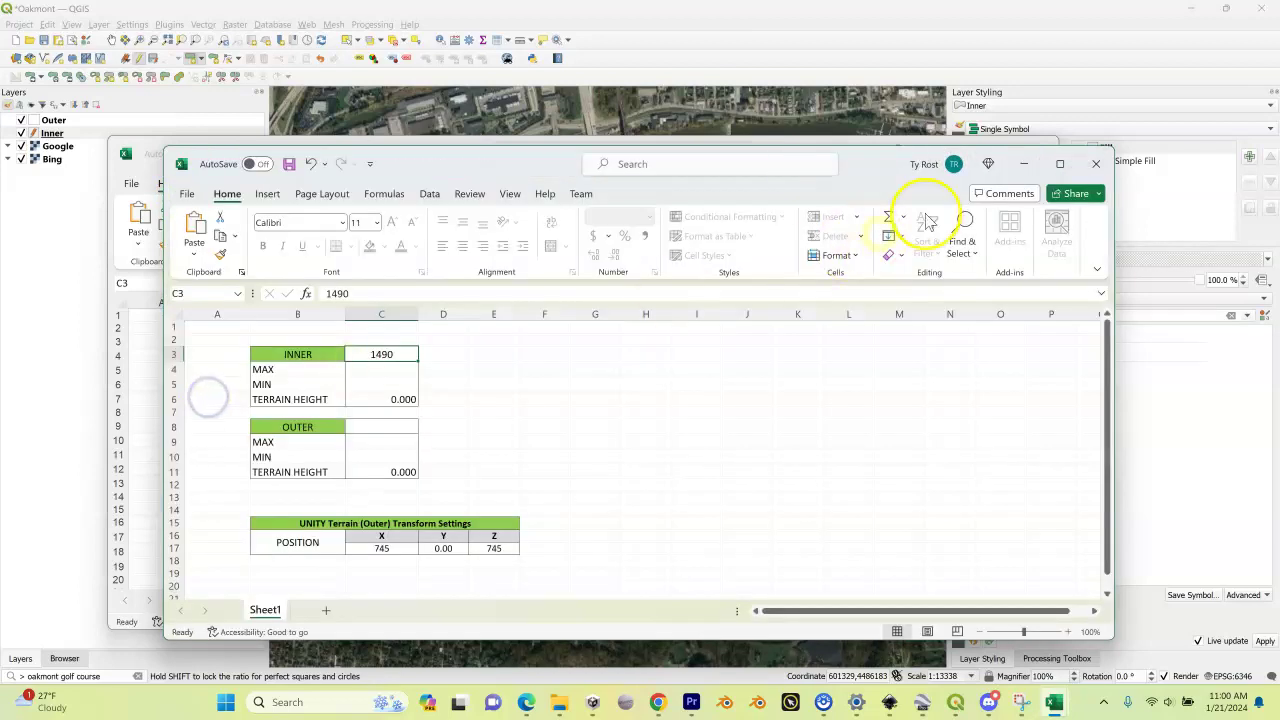
click(1087, 16)
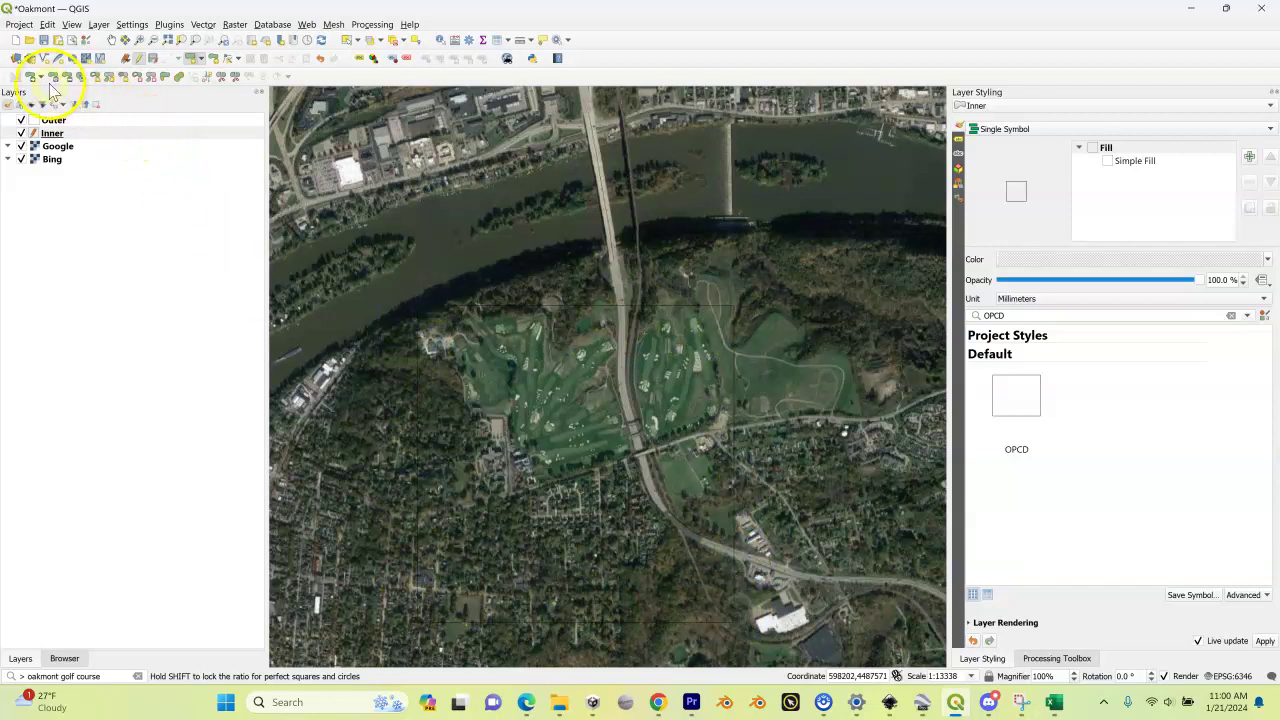
Move the Inner square northward with Move Feature so it sits over the golf course
click(78, 133)
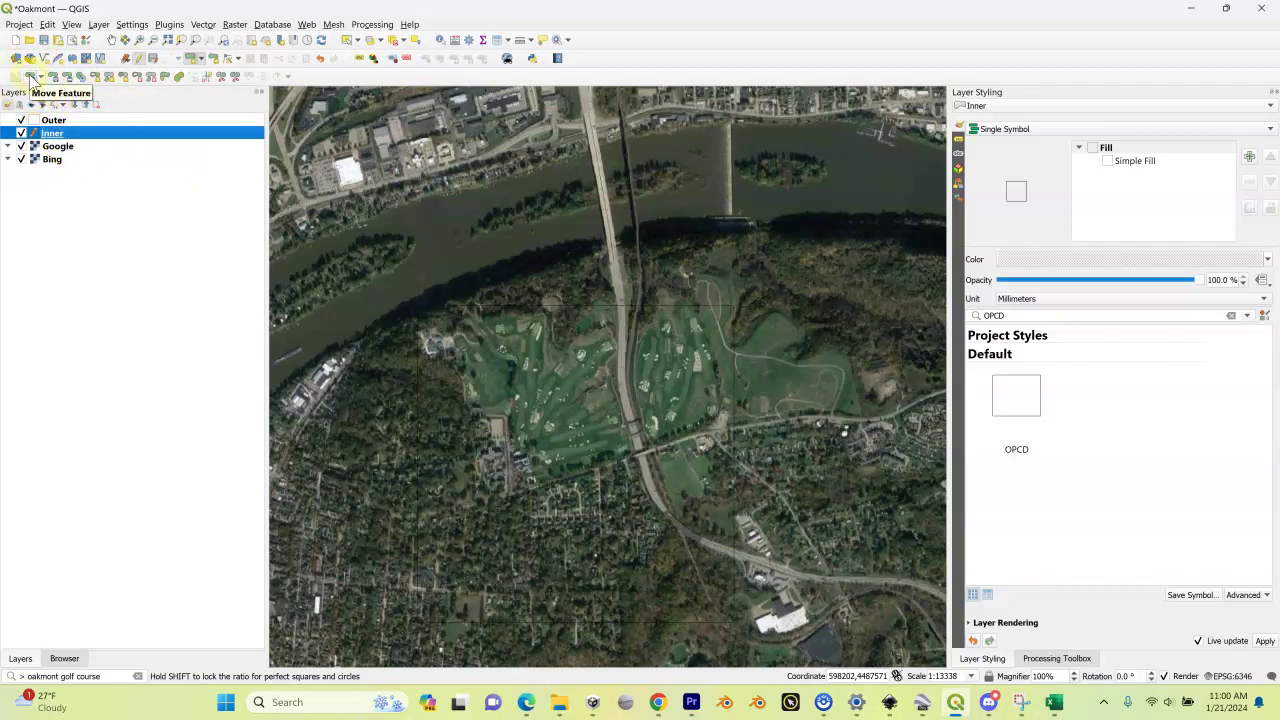
click(30, 78)
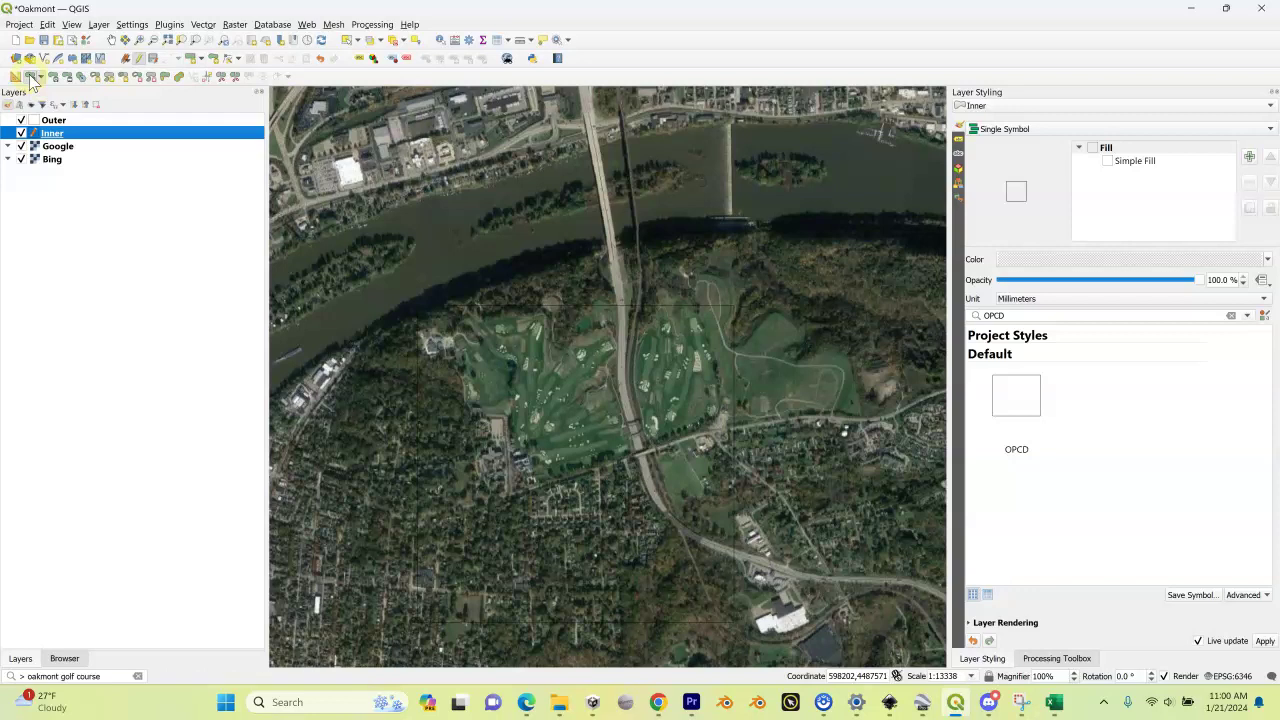
click(556, 358)
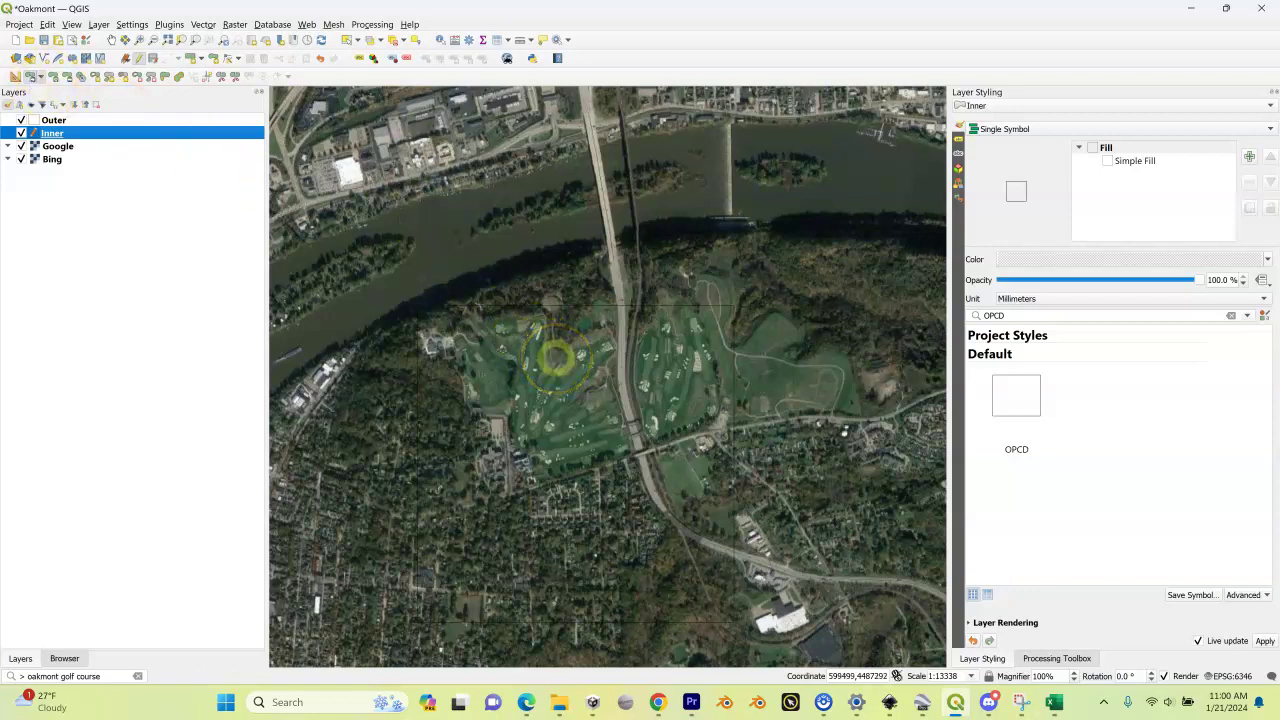
drag(556, 358, 565, 281)
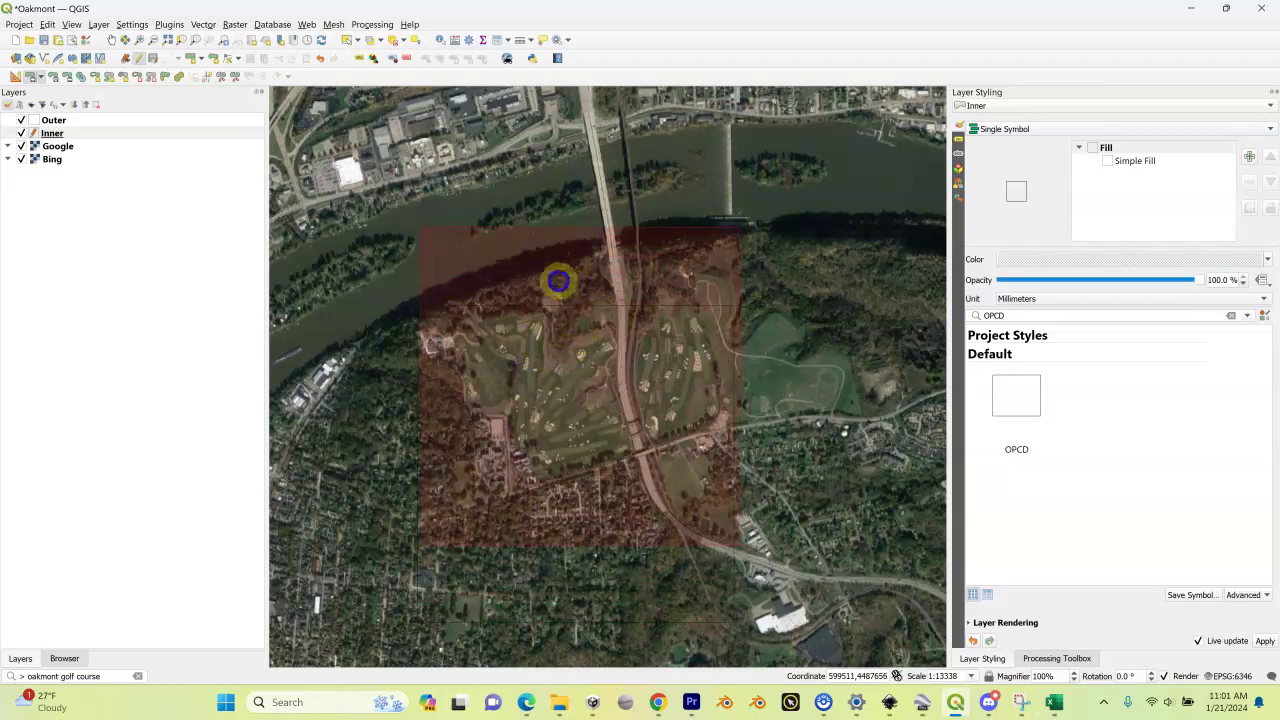
click(558, 281)
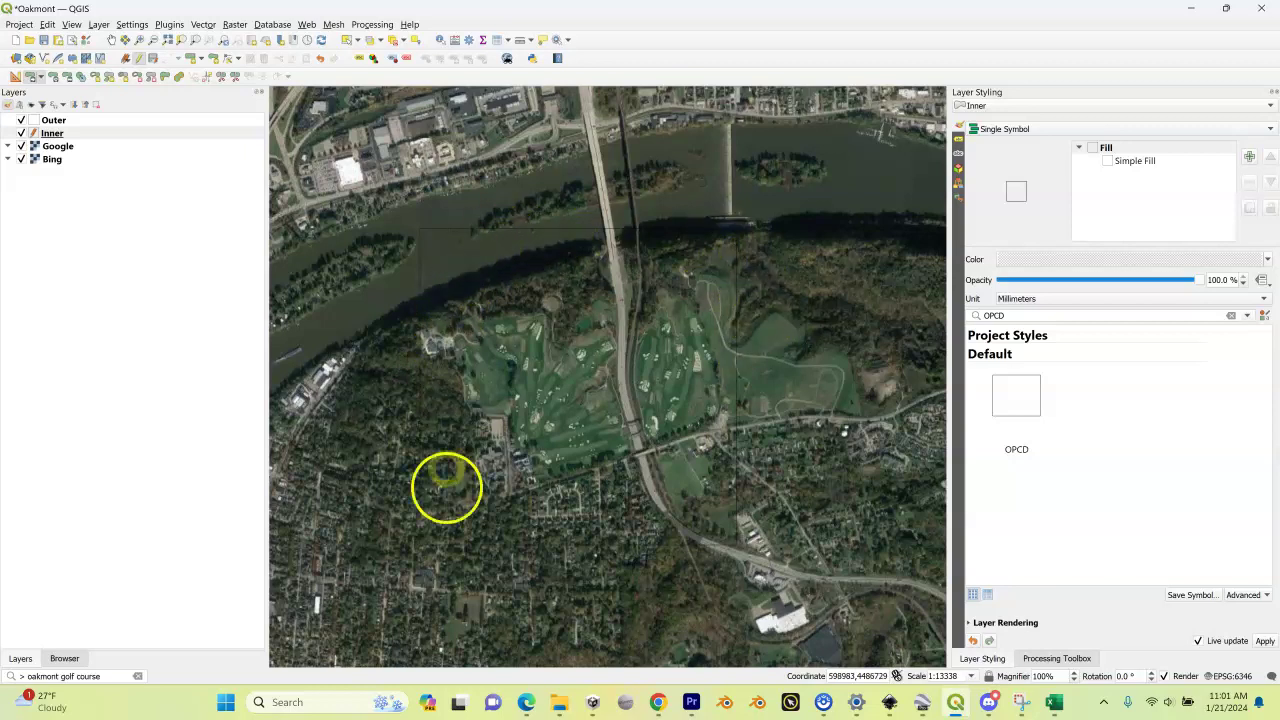
Discard the moved Inner square, then restart editing on Inner with the Add Rectangle tool
click(141, 62)
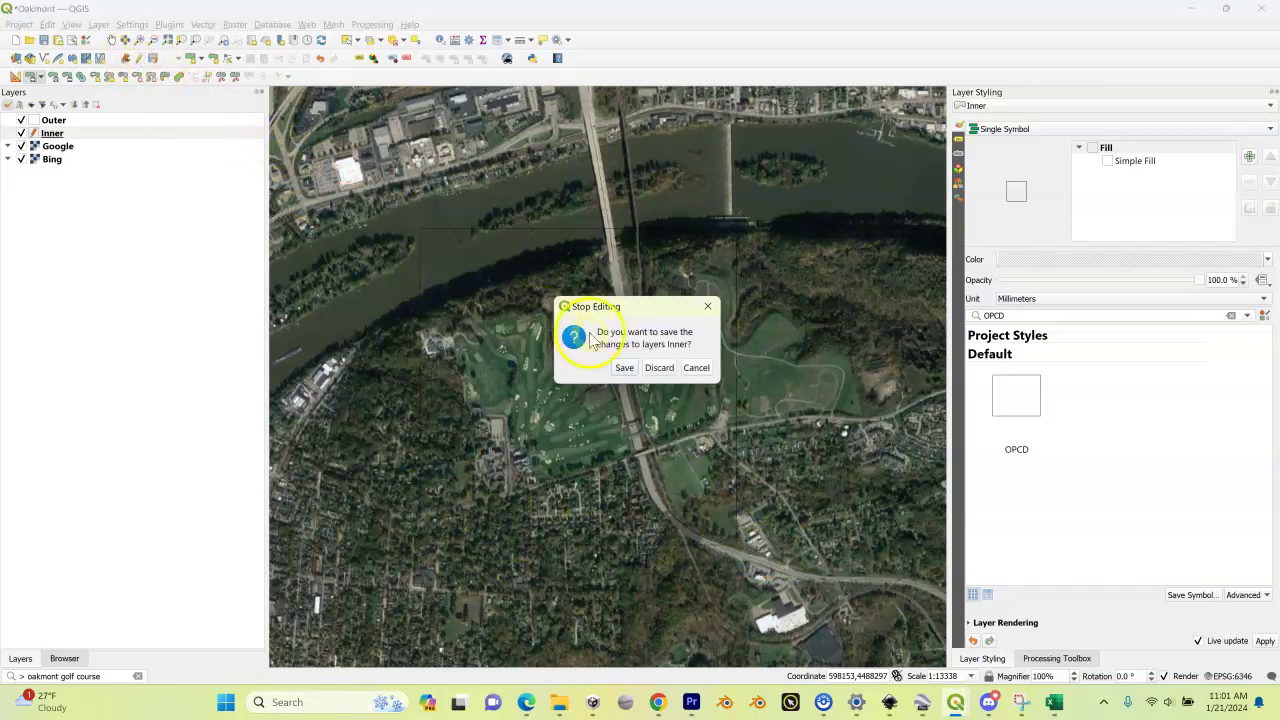
click(660, 368)
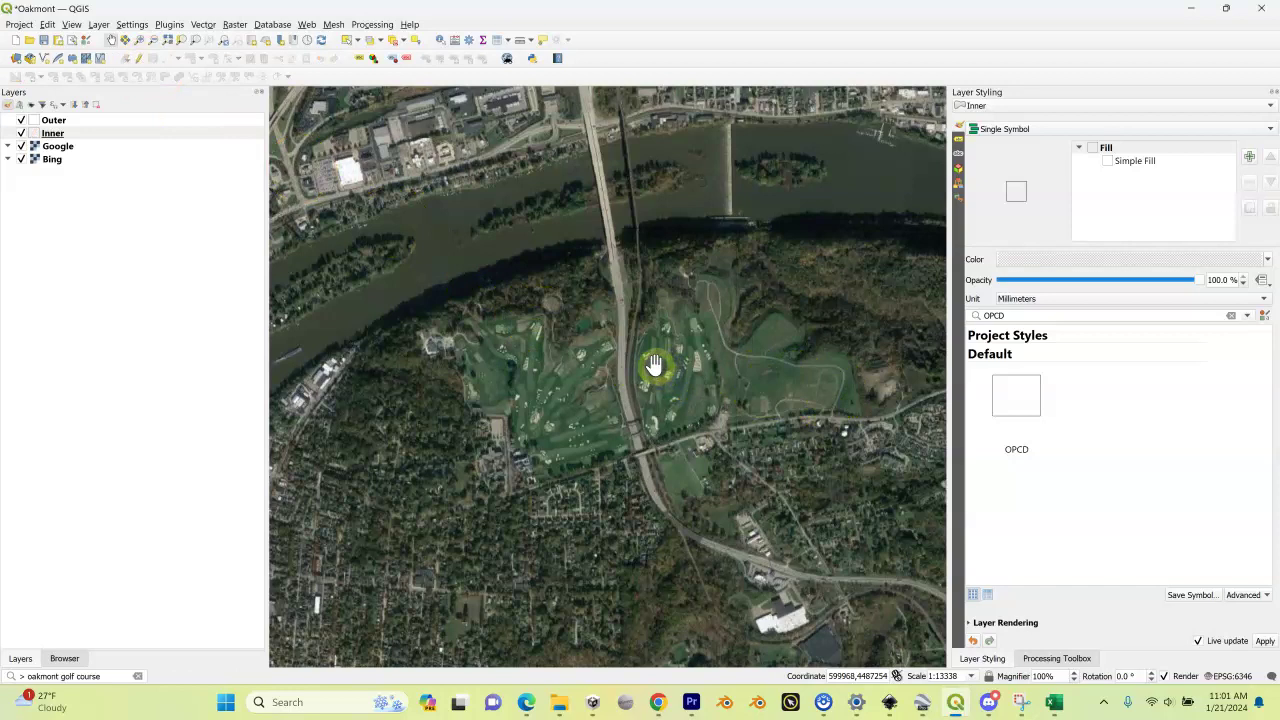
click(112, 137)
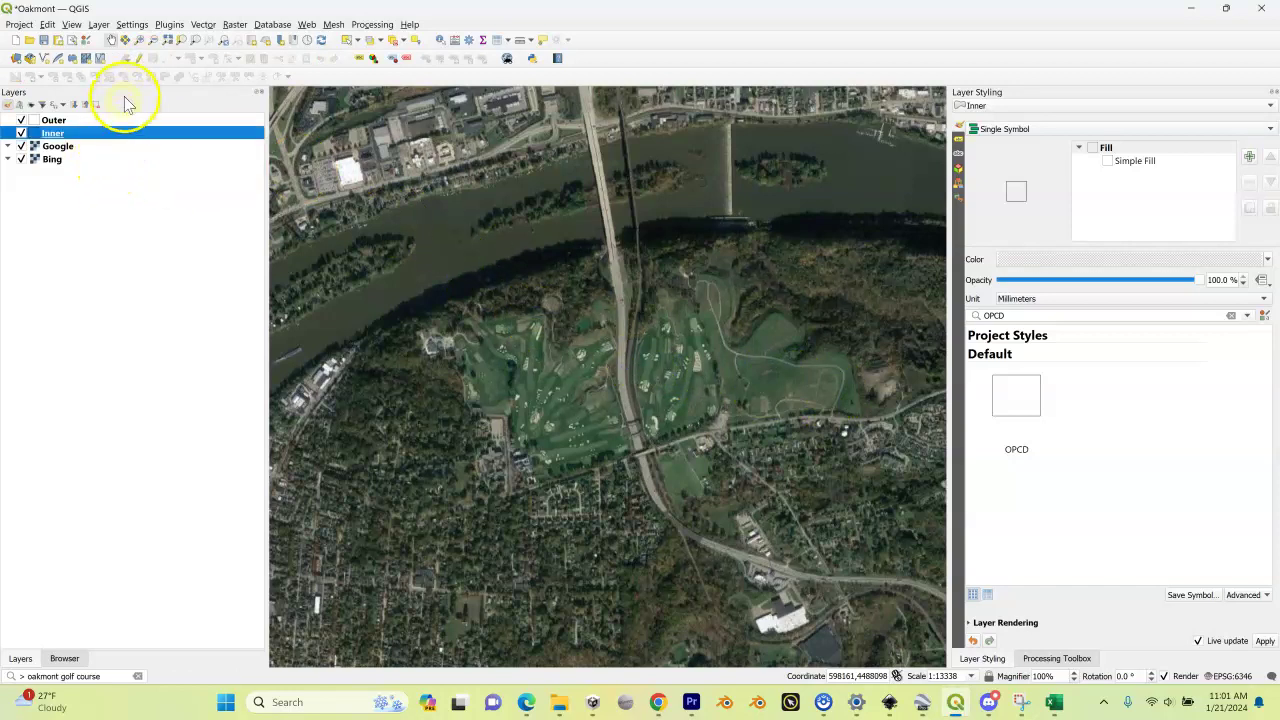
click(137, 60)
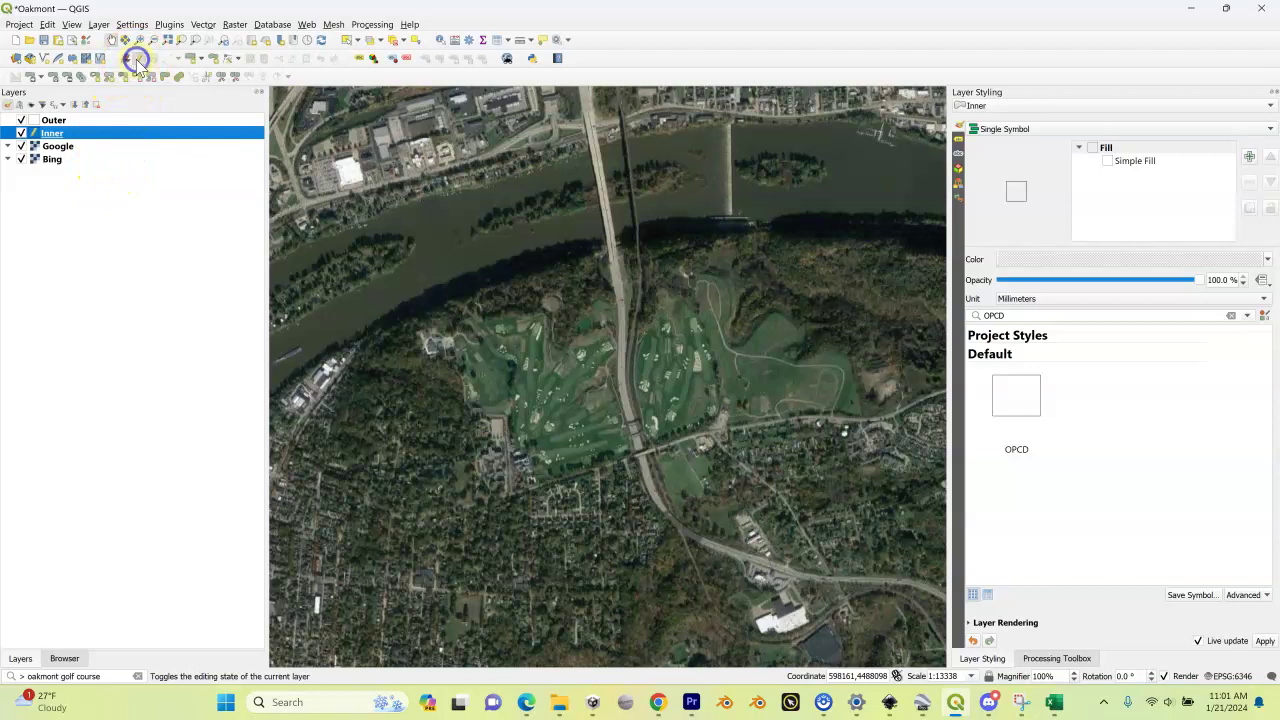
click(190, 58)
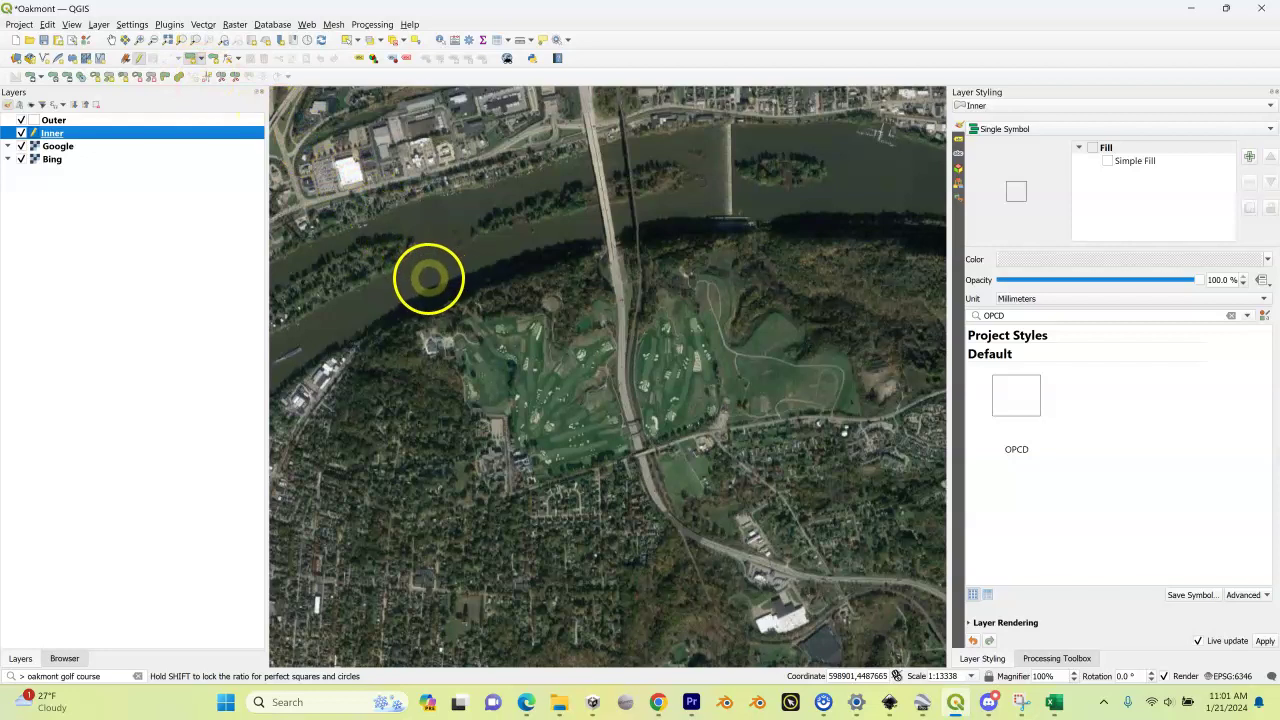
Draw a Shift-locked square over the course, size it 1490 × 1490 m, and accept its attributes
click(420, 286)
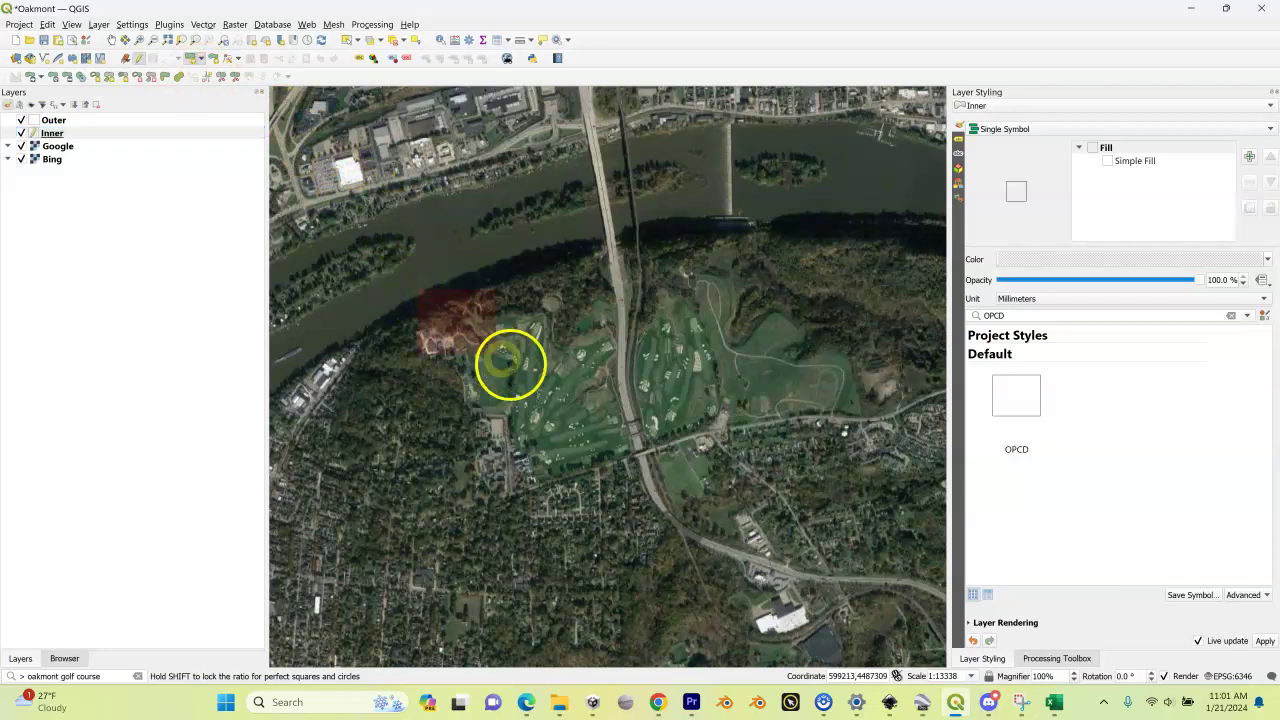
click(652, 450)
click(738, 510)
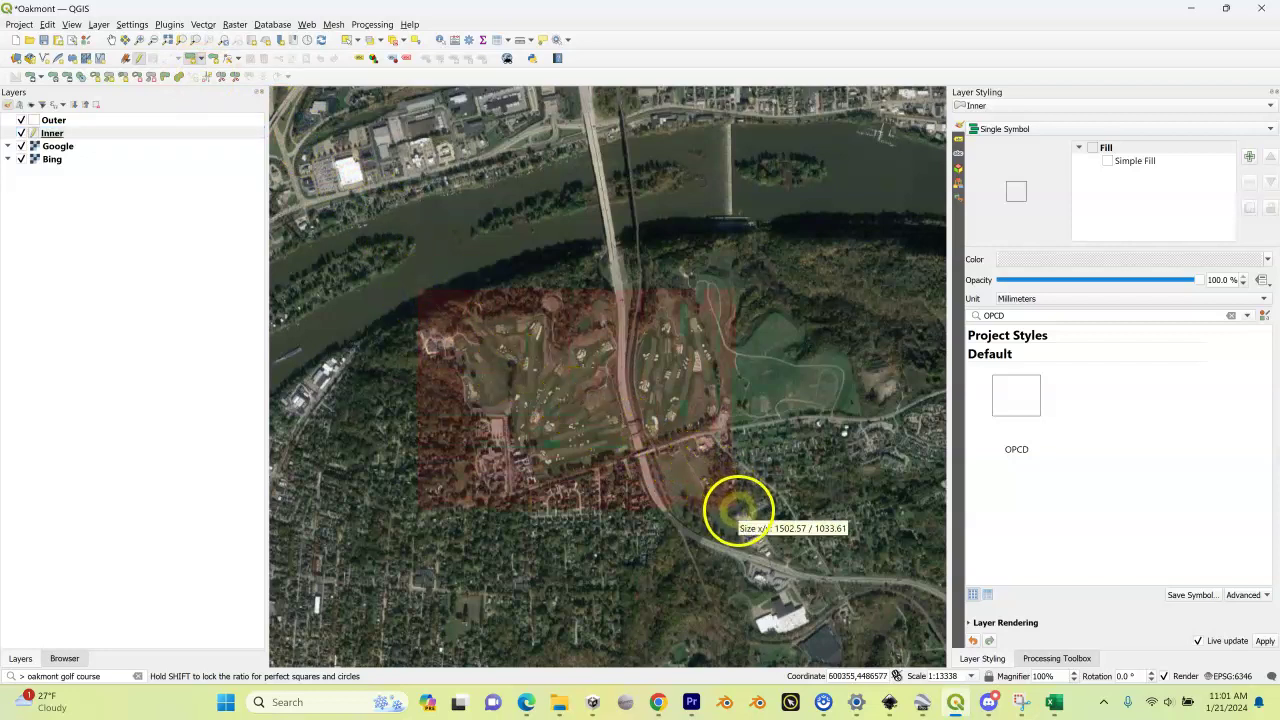
key(shift)
click(735, 518)
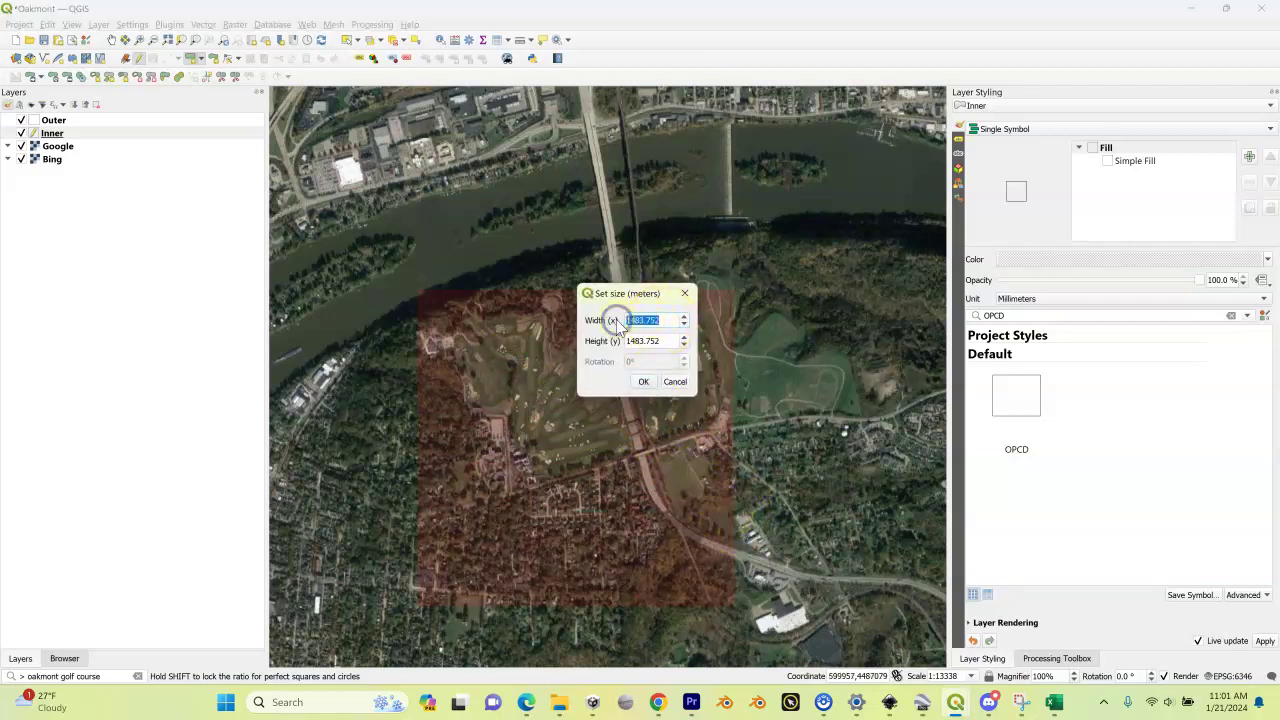
text(1490.000)
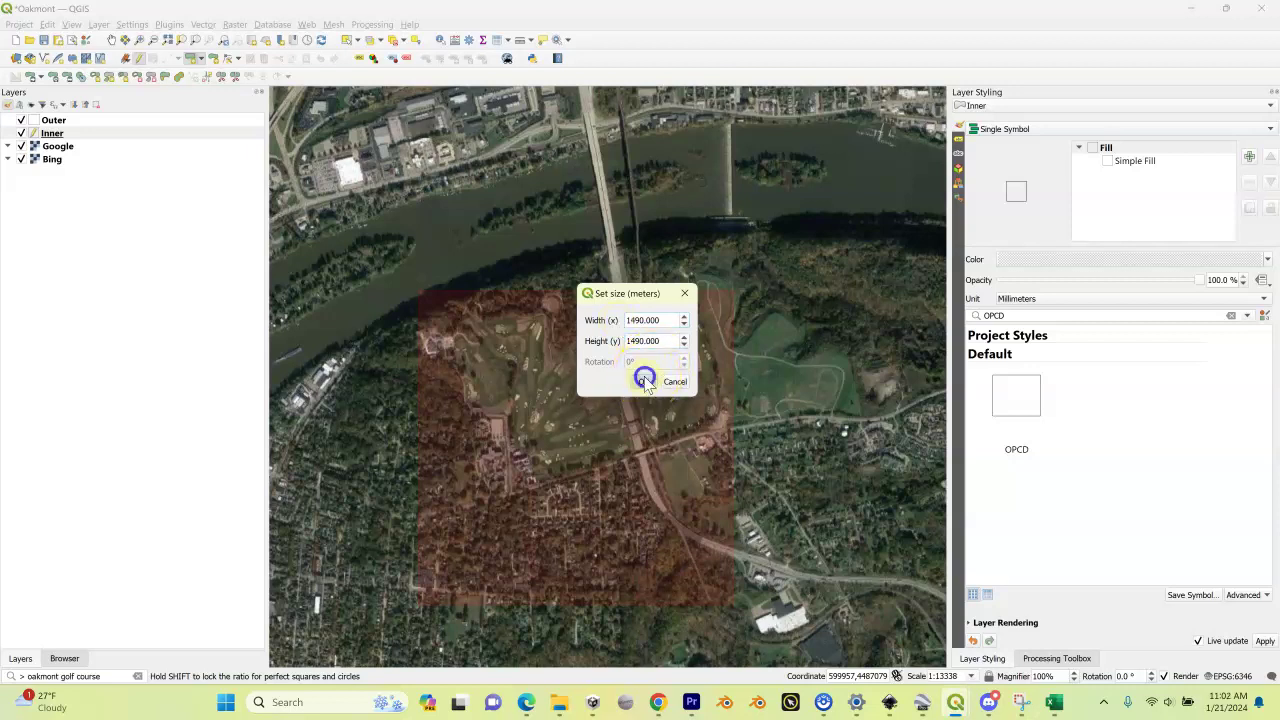
click(643, 381)
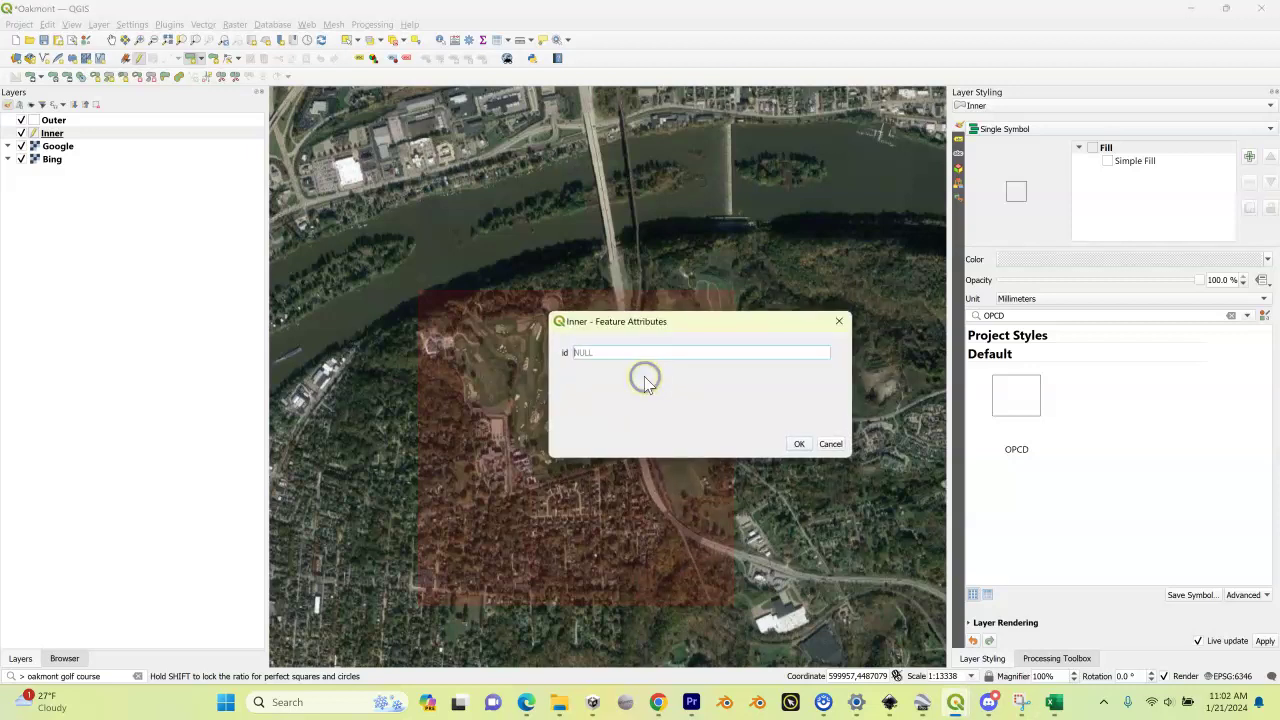
click(801, 443)
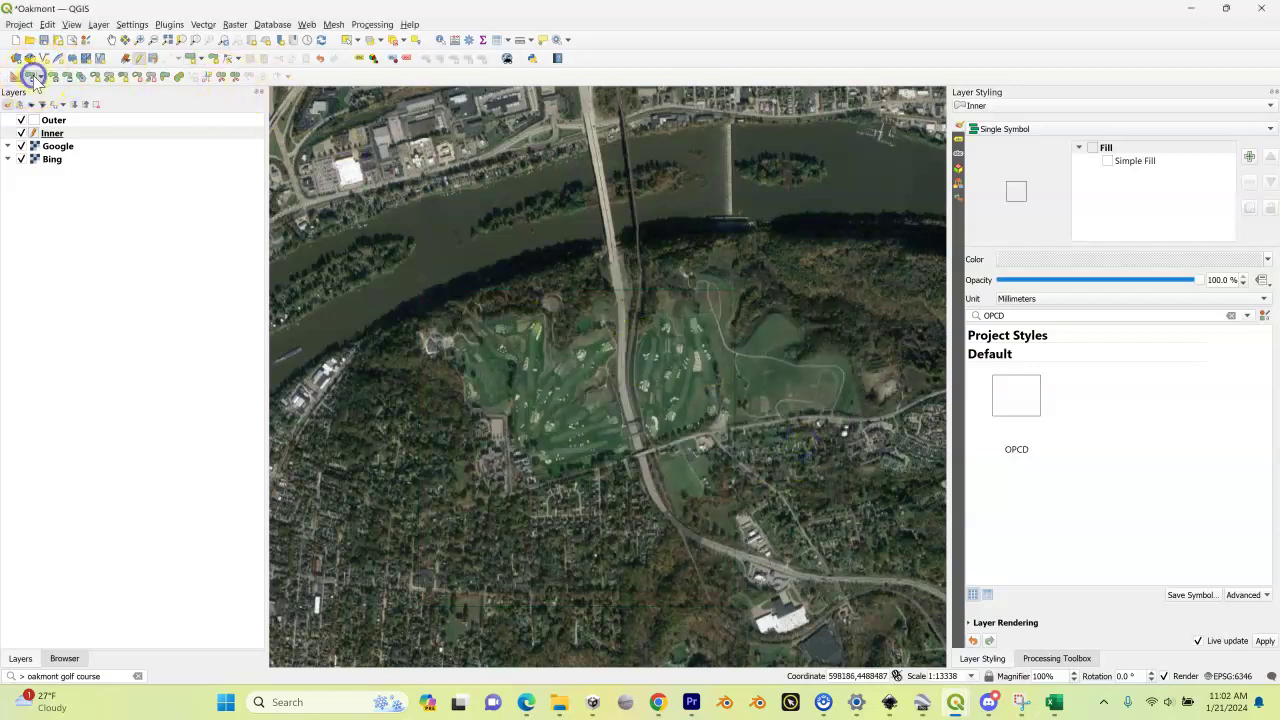
Move the new square onto the centre of the Oakmont course, then save the Inner layer changes
click(31, 77)
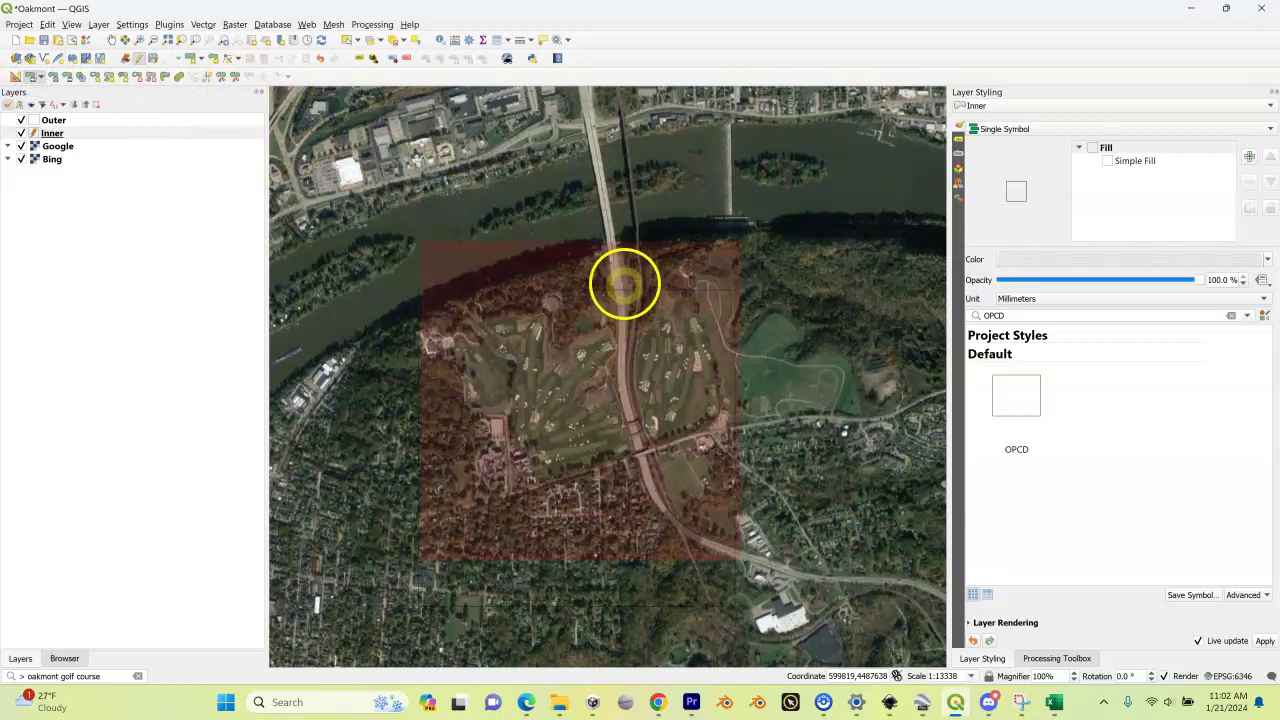
click(624, 276)
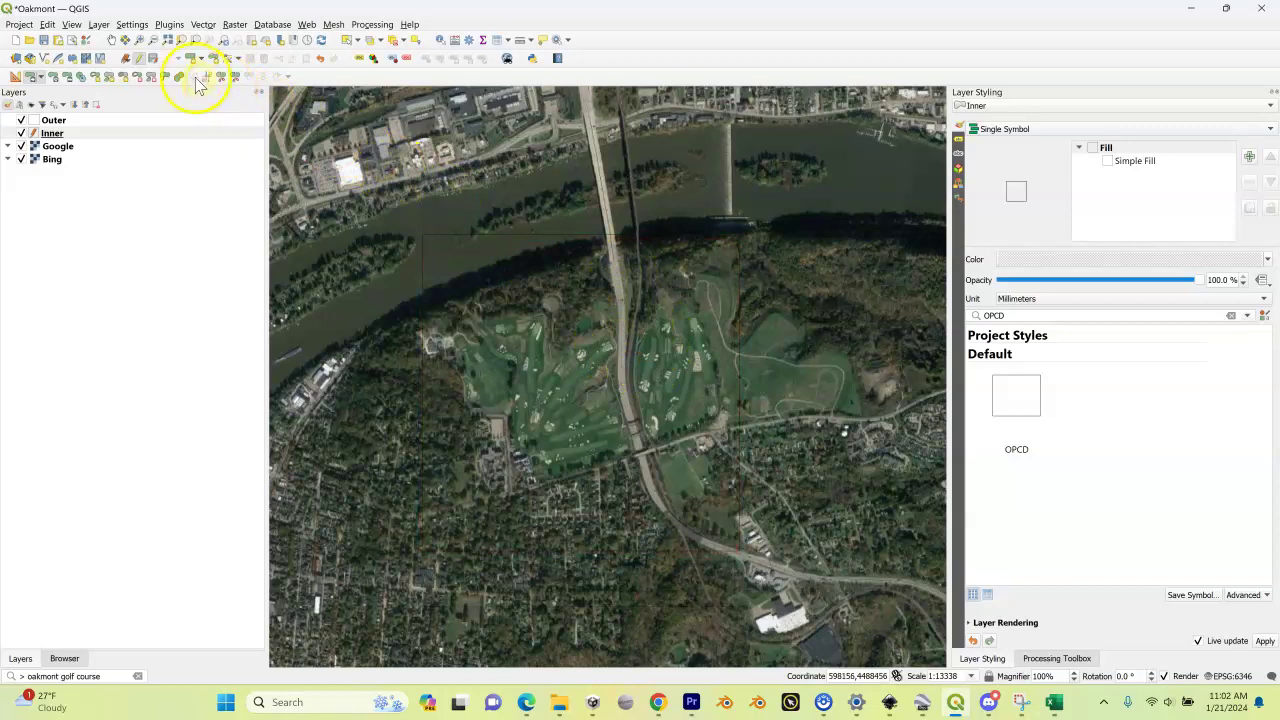
click(139, 58)
click(624, 367)
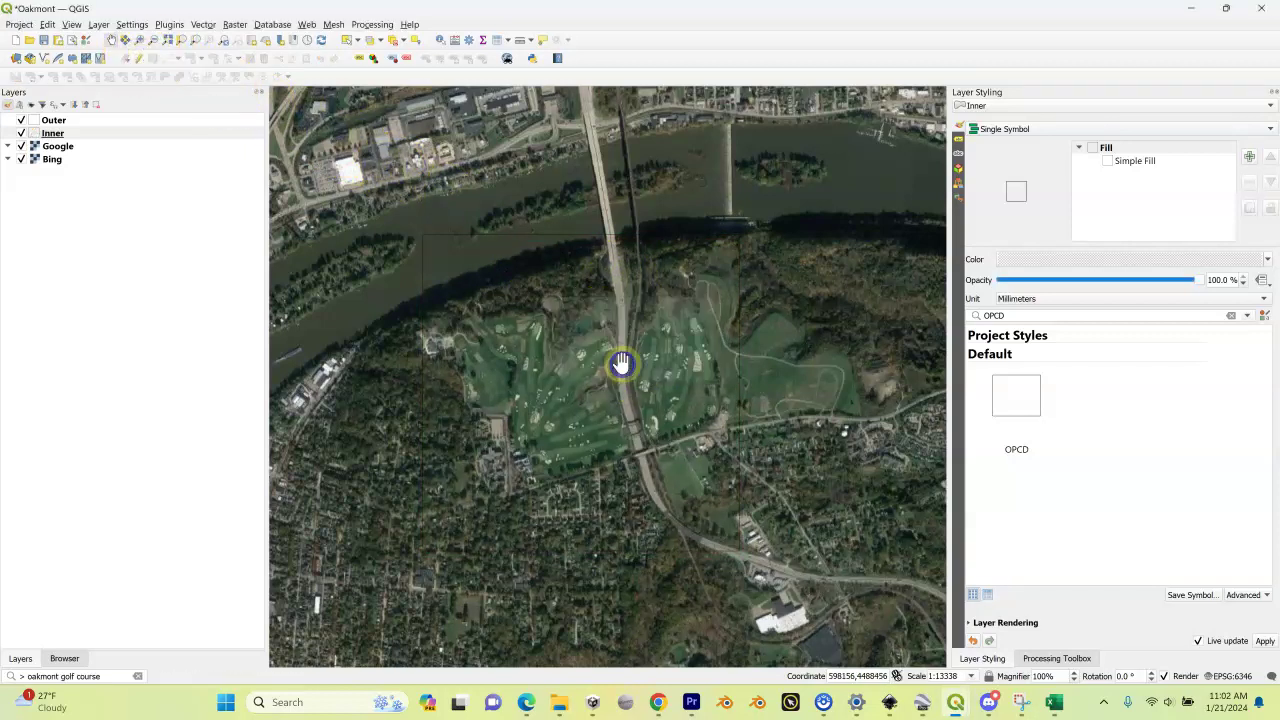